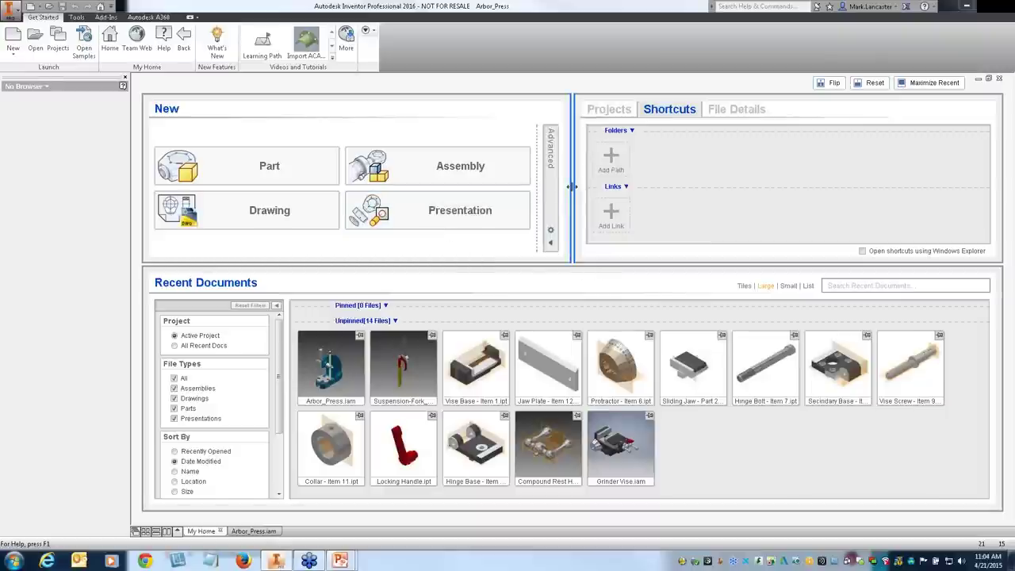
Widen the New pane slightly, and view its advanced template list before returning to the basic one
left_click_drag(571, 187, 590, 157)
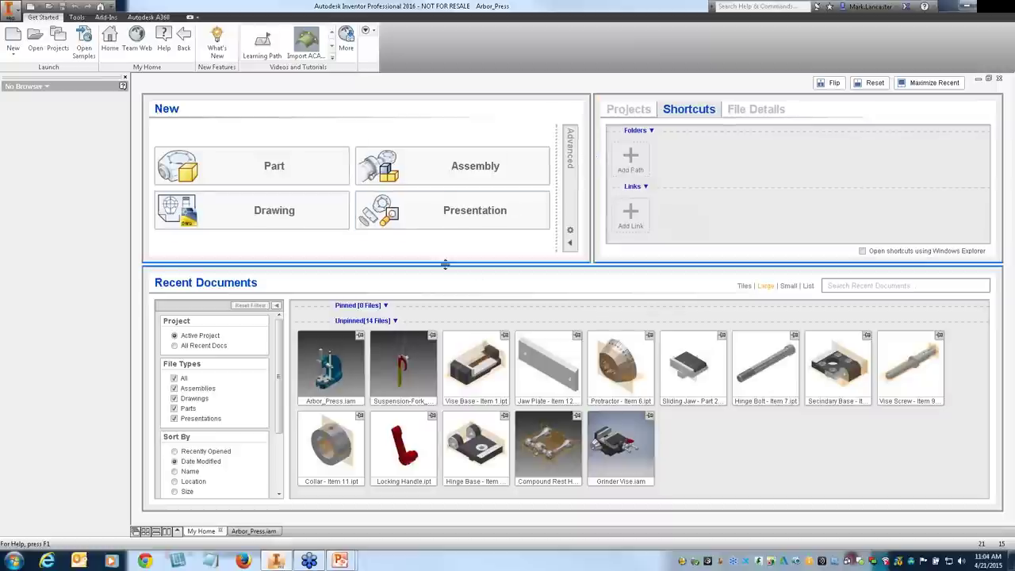
mouse_move(445, 263)
left_mouse_down()
mouse_move(448, 242)
mouse_move(444, 264)
left_mouse_up()
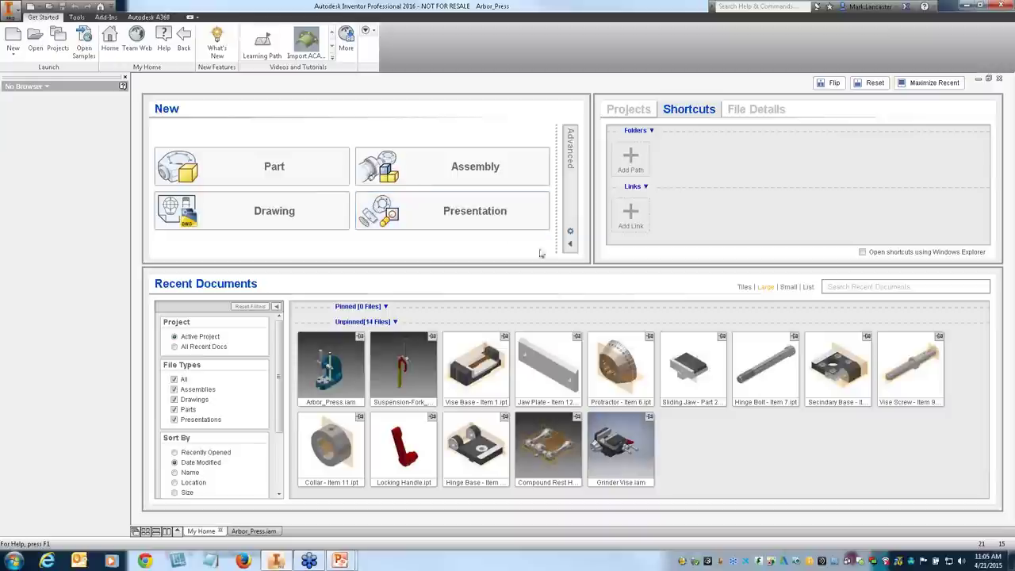
left_click(569, 245)
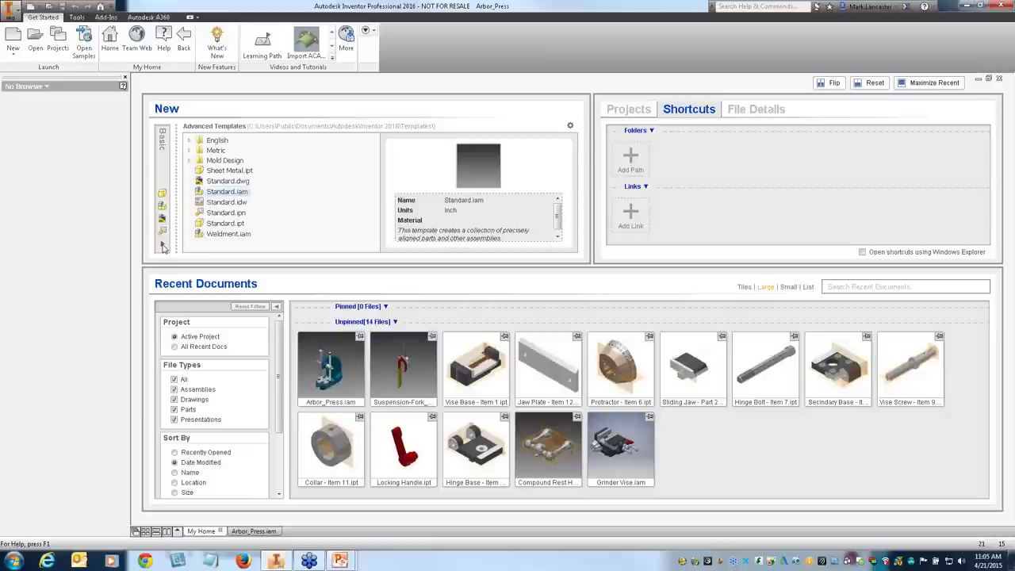
left_click(162, 247)
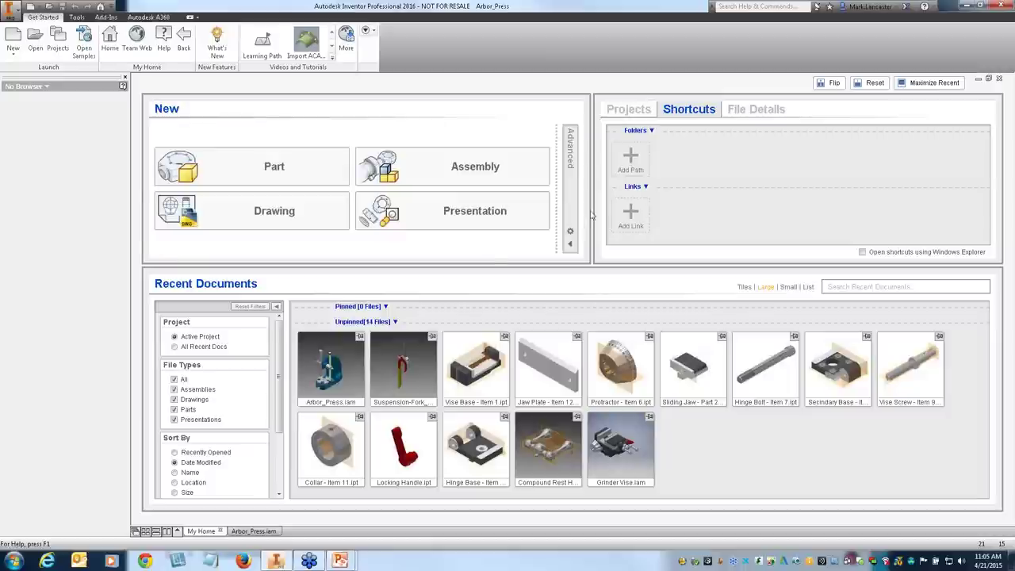
Examine the Vault2016 project's Workspace and Library folders through its project details, without opening any file
left_click(629, 109)
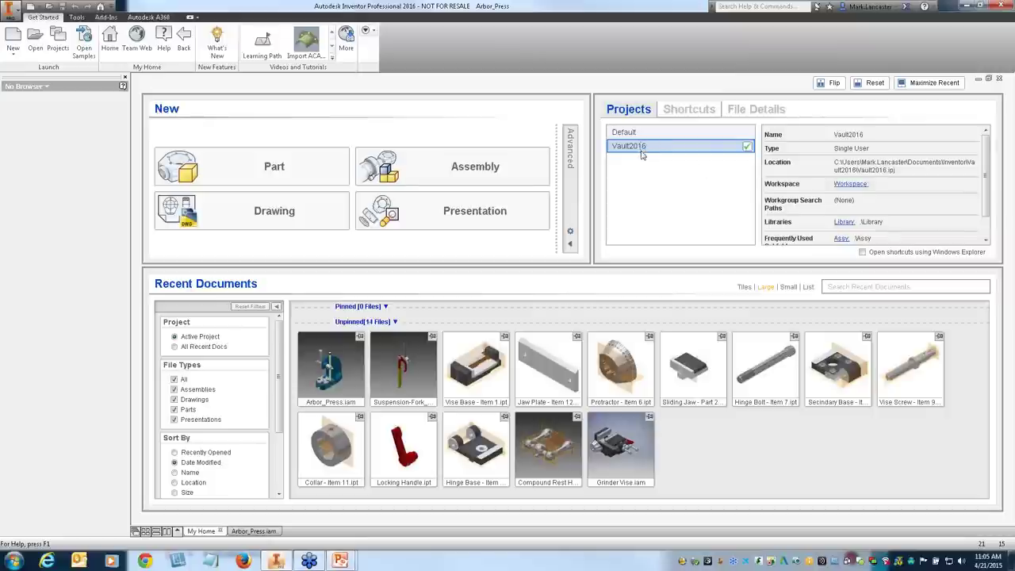
left_click(852, 184)
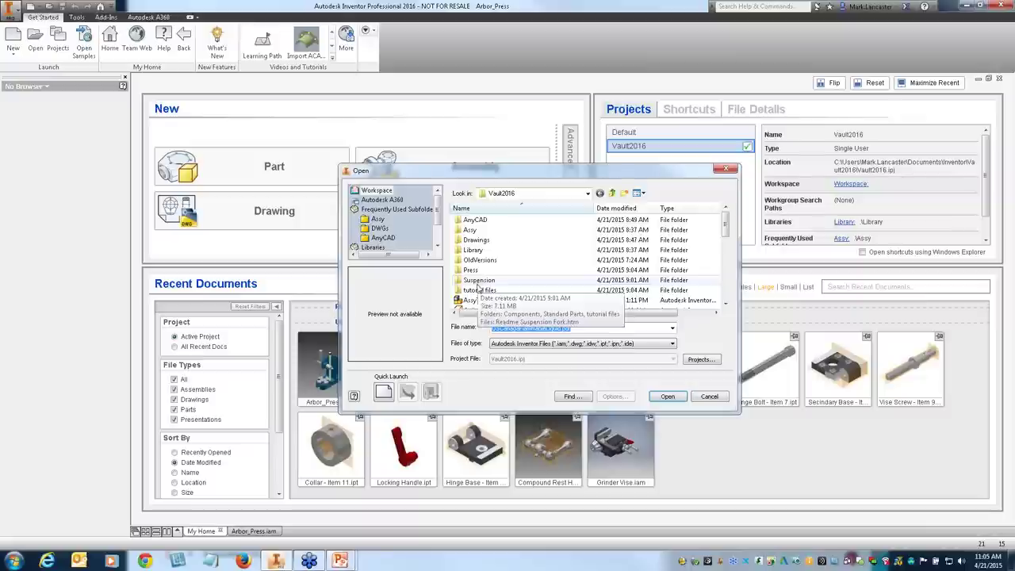
left_click(710, 396)
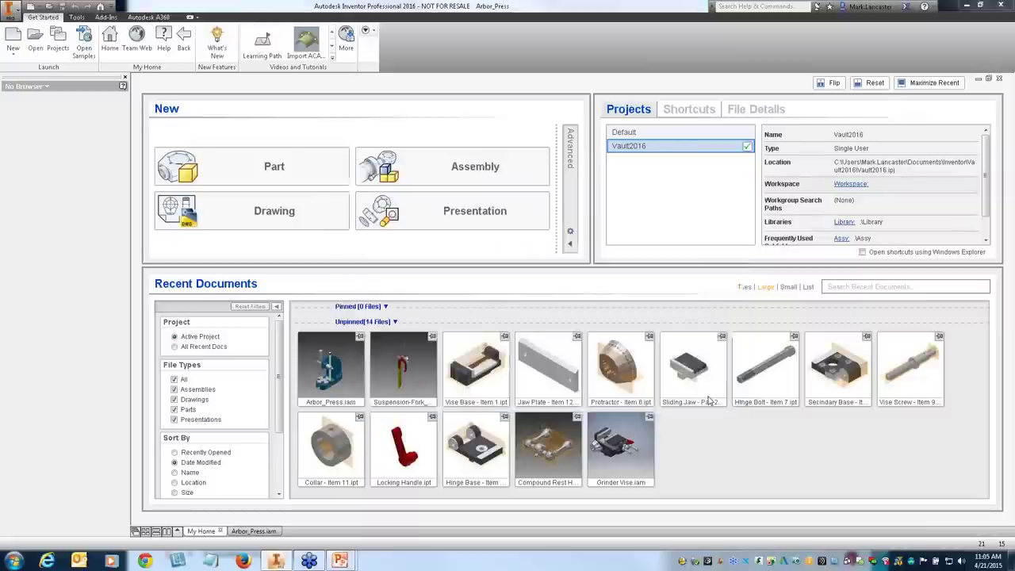
left_click(843, 223)
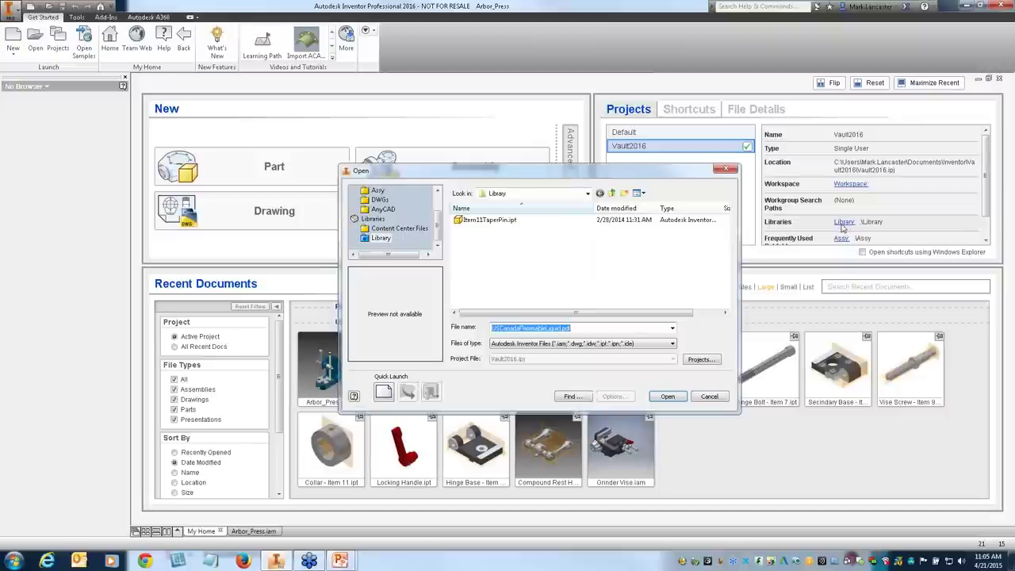
left_click(710, 396)
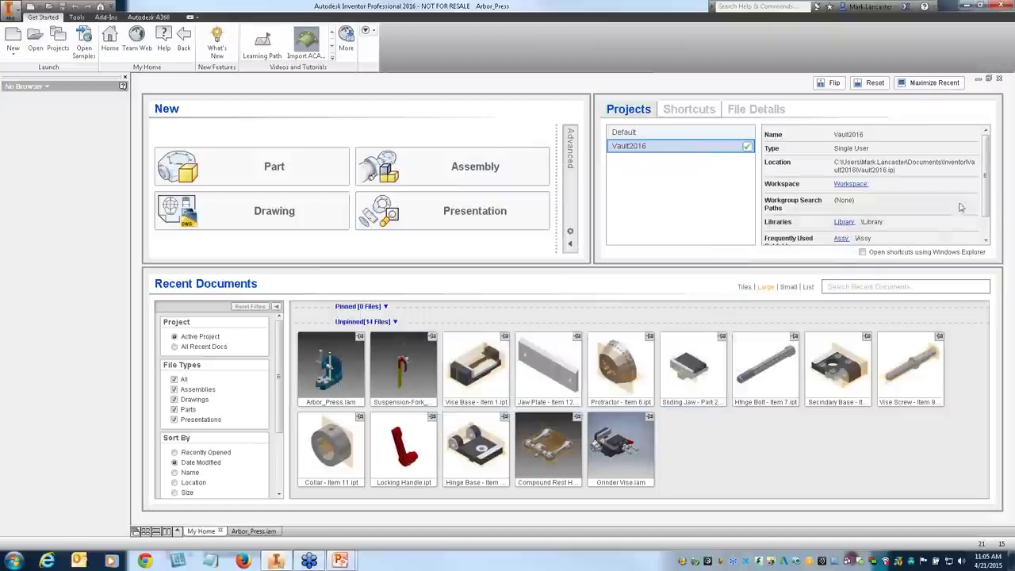
Have shortcuts open in Windows Explorer, and view the Vault2016 project's Workspace folder that way
scroll(986, 187, "down", 1)
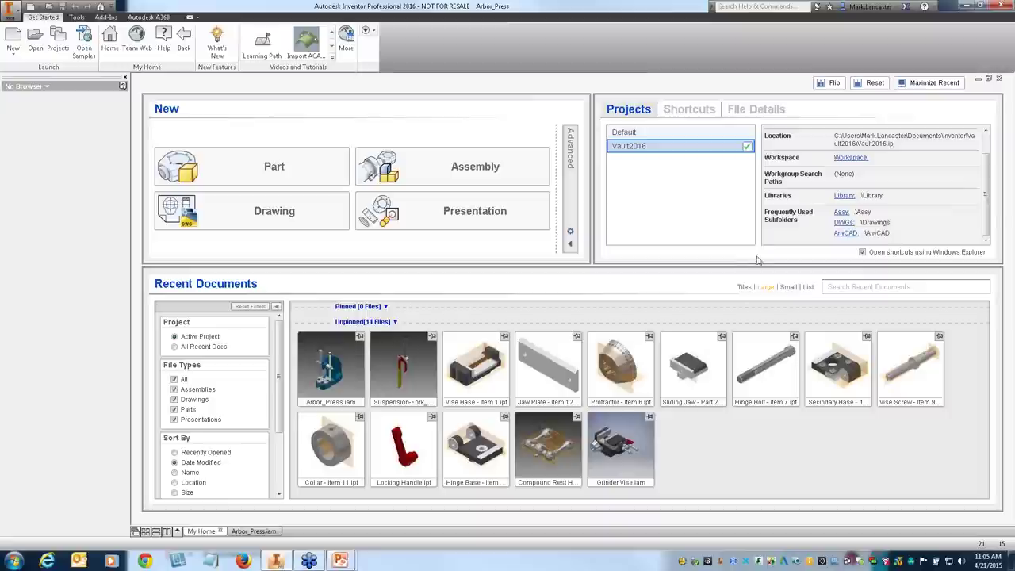
left_click(849, 159)
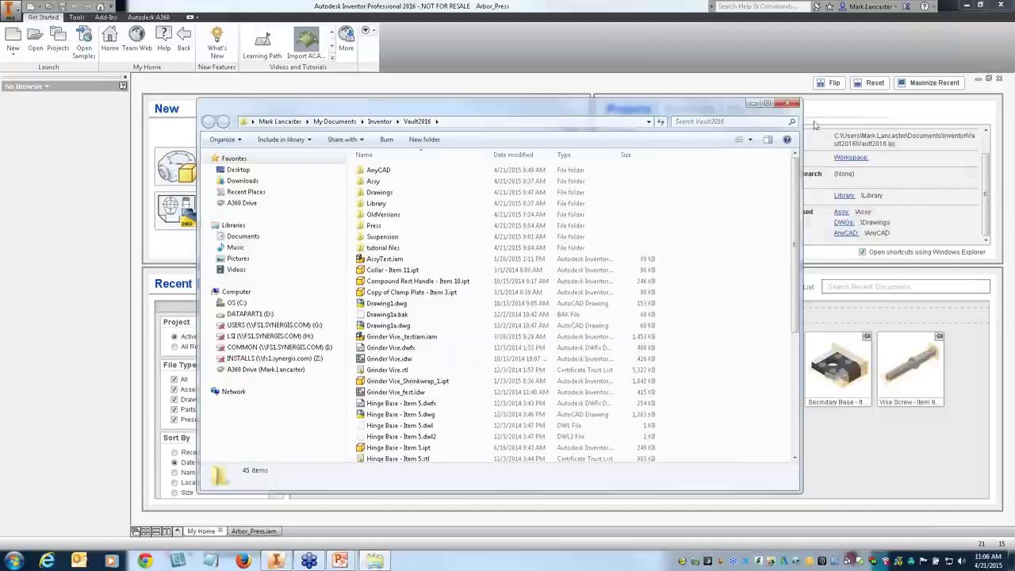
left_click(790, 104)
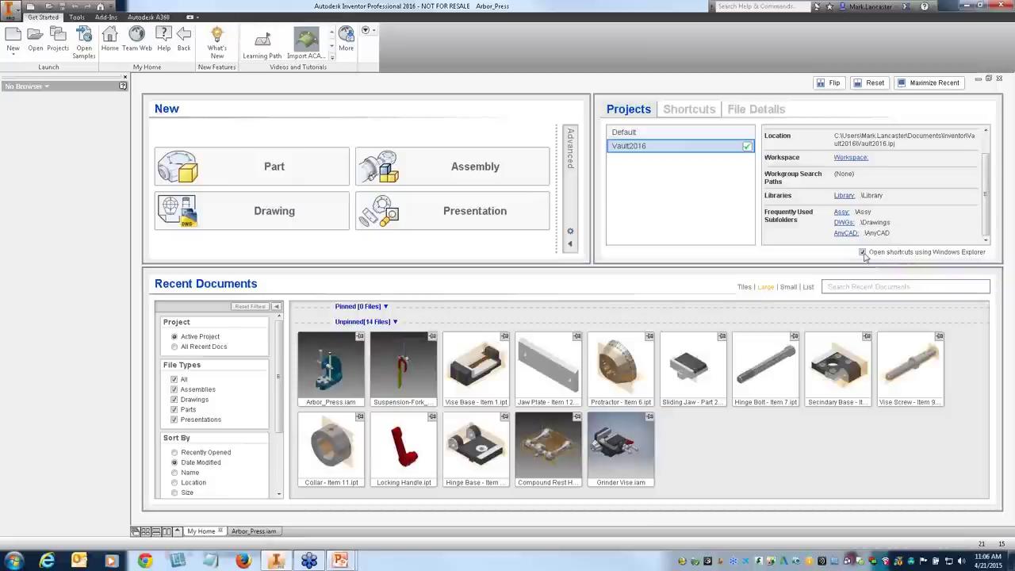
Add a shortcut link named Spec that points to USCanadaFlammableLiquid.pdf in the Vault2016 folder
left_click(711, 116)
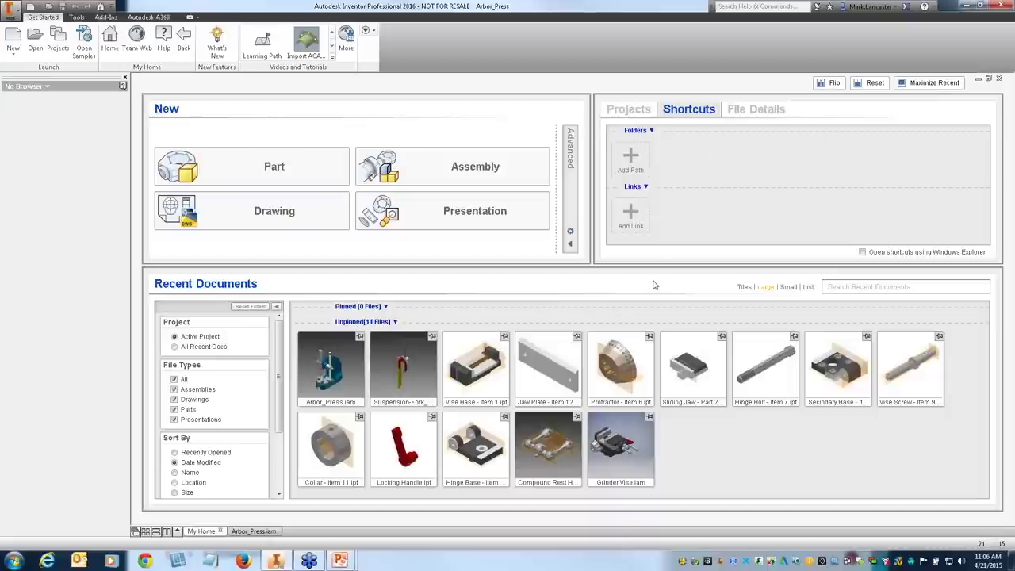
left_click(631, 215)
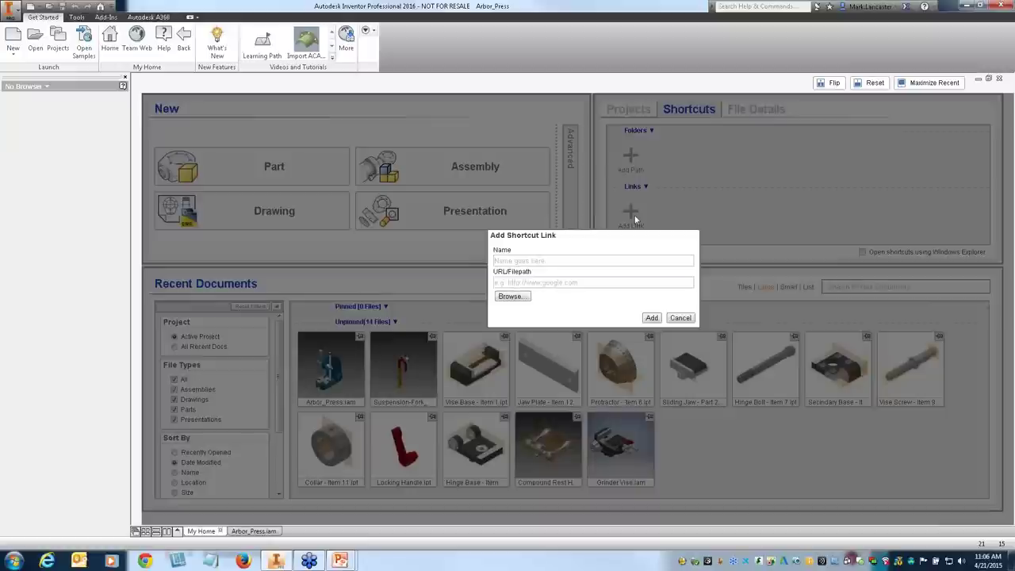
left_click(531, 259)
type("Spe")
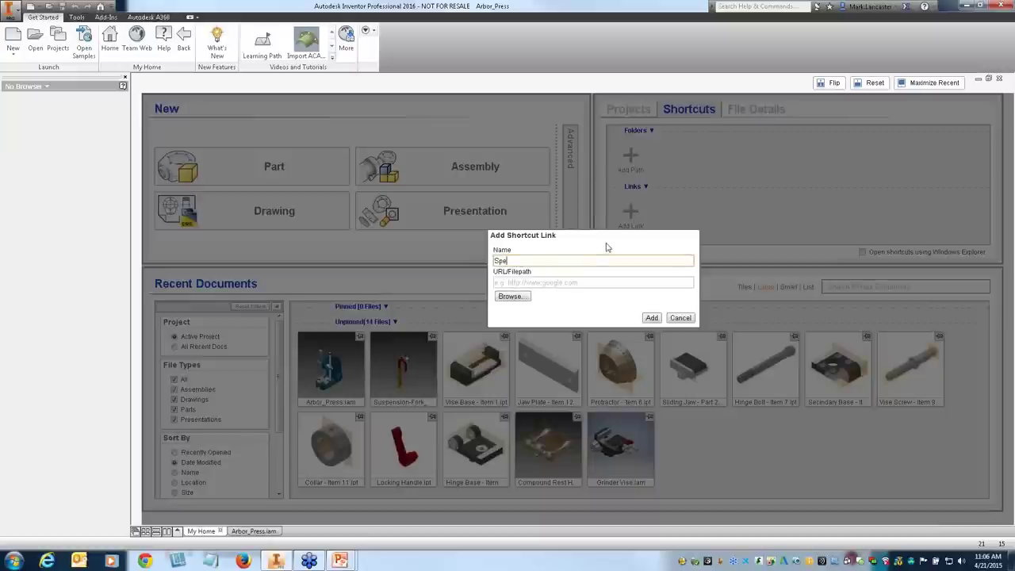
type("c")
left_click(512, 296)
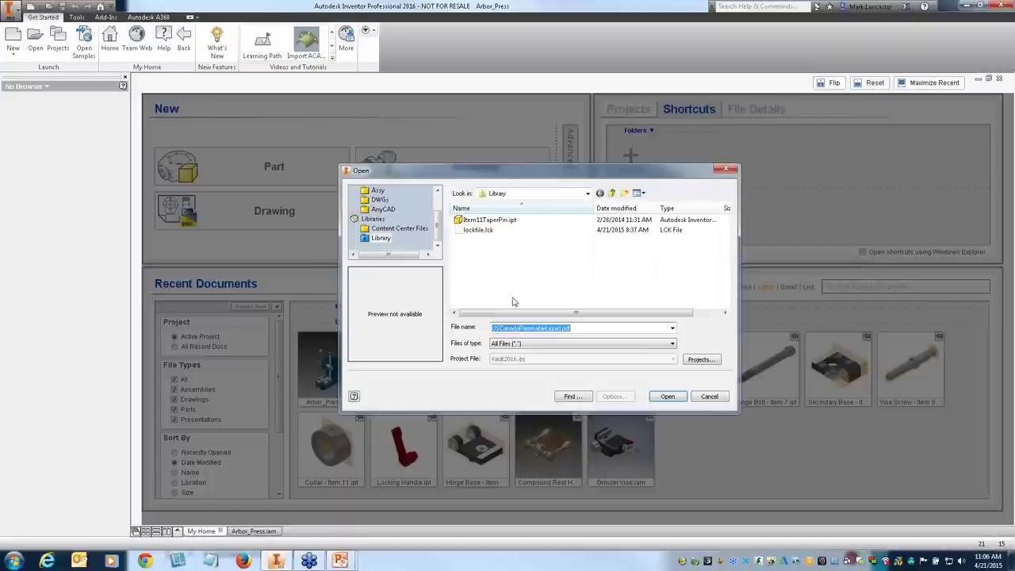
left_click(611, 193)
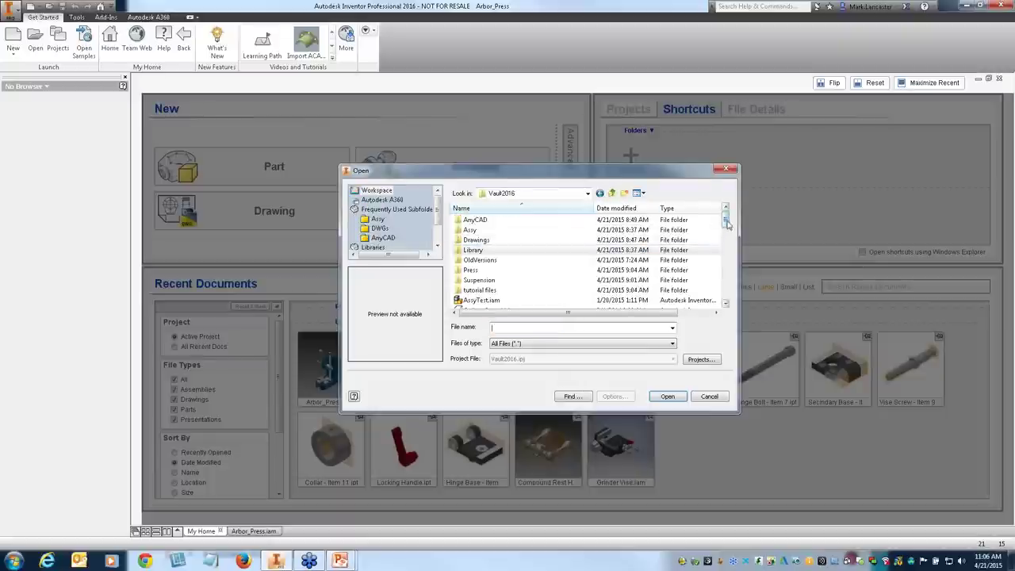
scroll(531, 289, "down", 5)
left_click(512, 271)
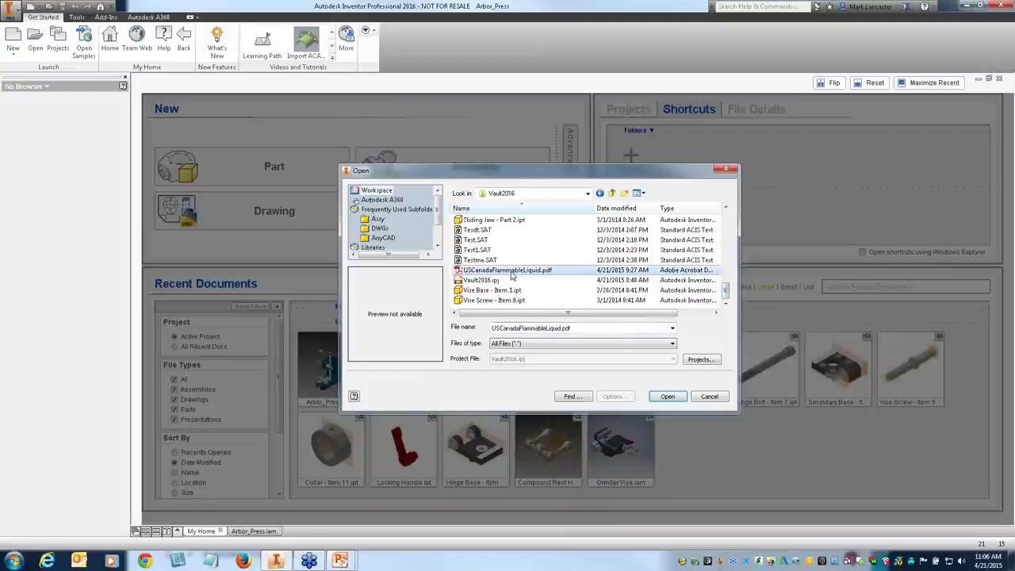
left_click(669, 397)
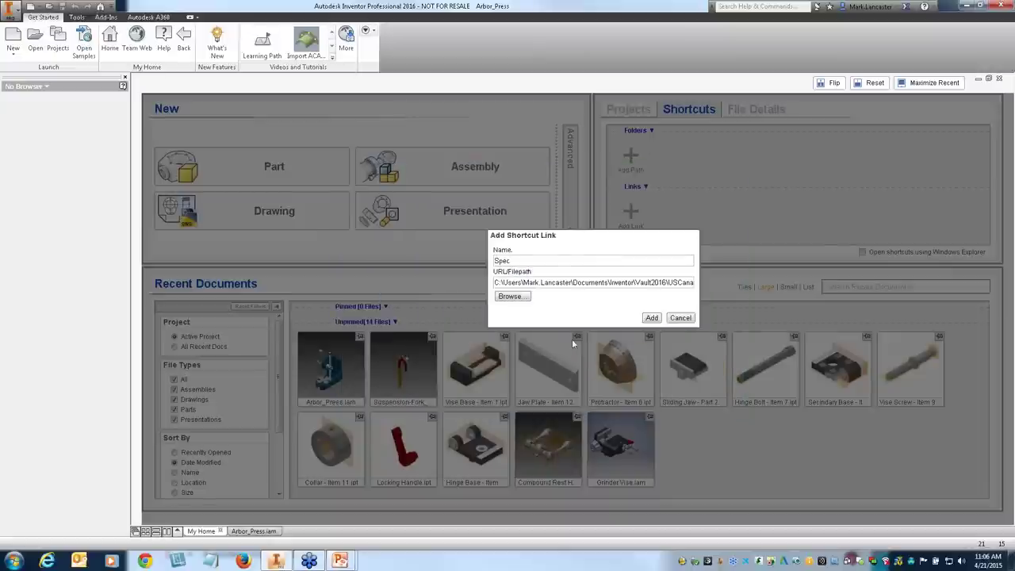
left_click(651, 317)
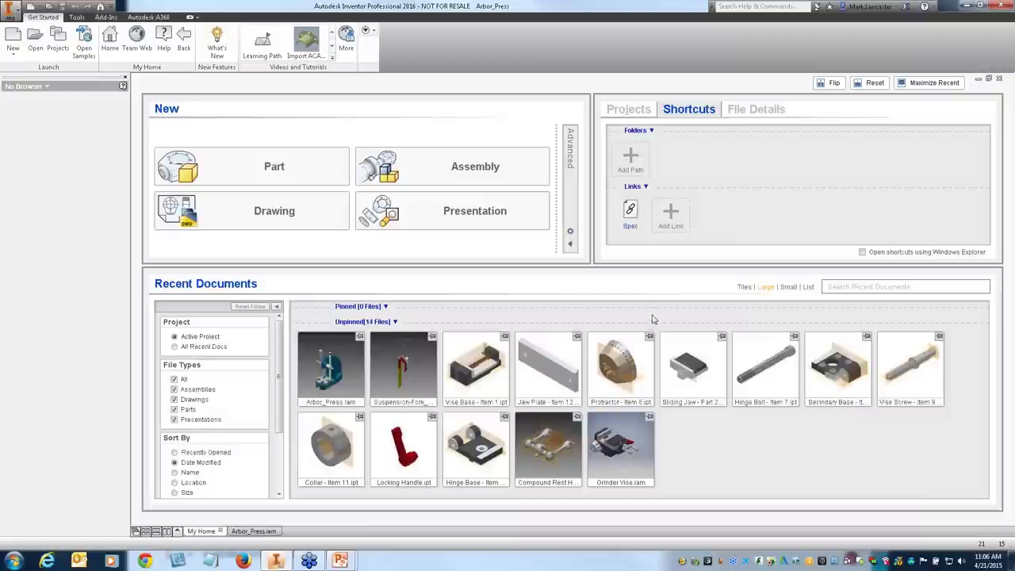
Open the Spec shortcut to check its linked PDF, and close the document
left_click(635, 218)
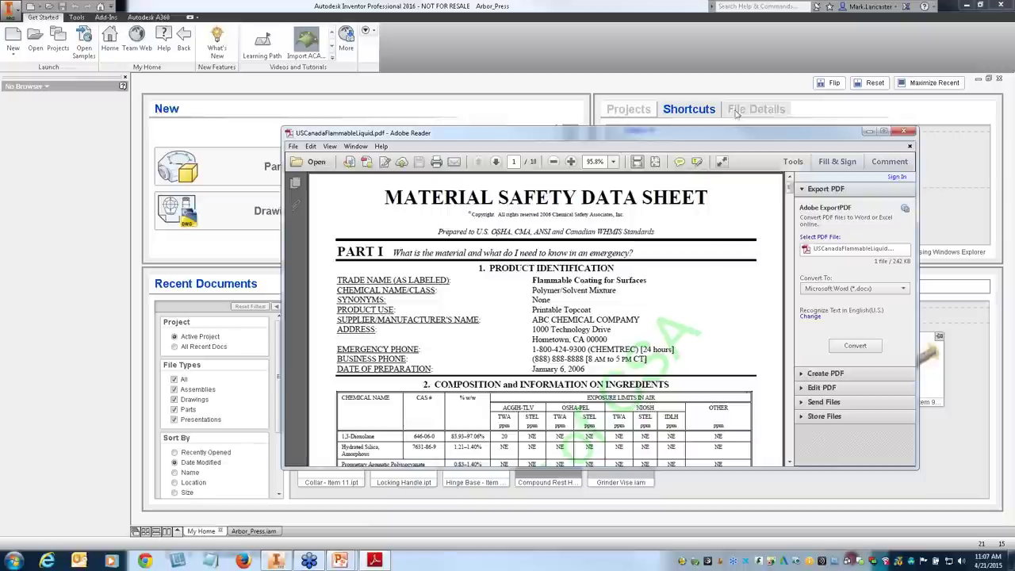
left_click(905, 132)
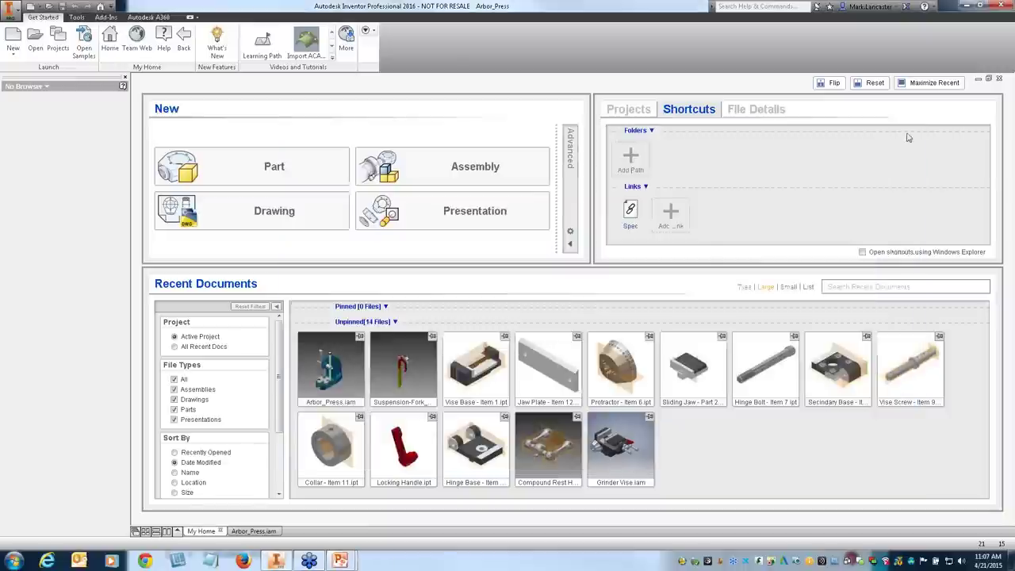
Review the file details of Arbor_Press.iam and look into its containing folder without opening a file
left_click(753, 111)
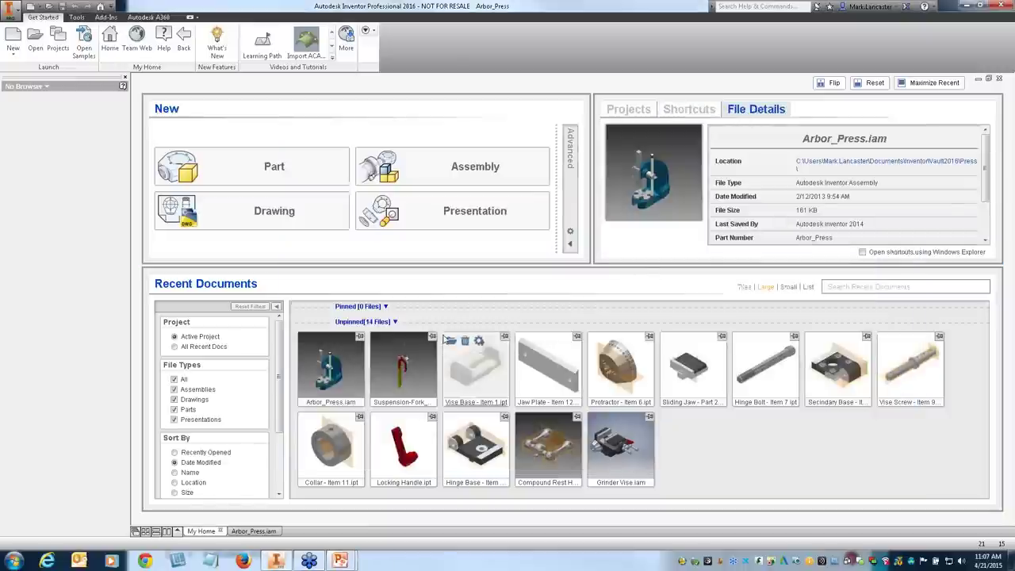
mouse_move(333, 375)
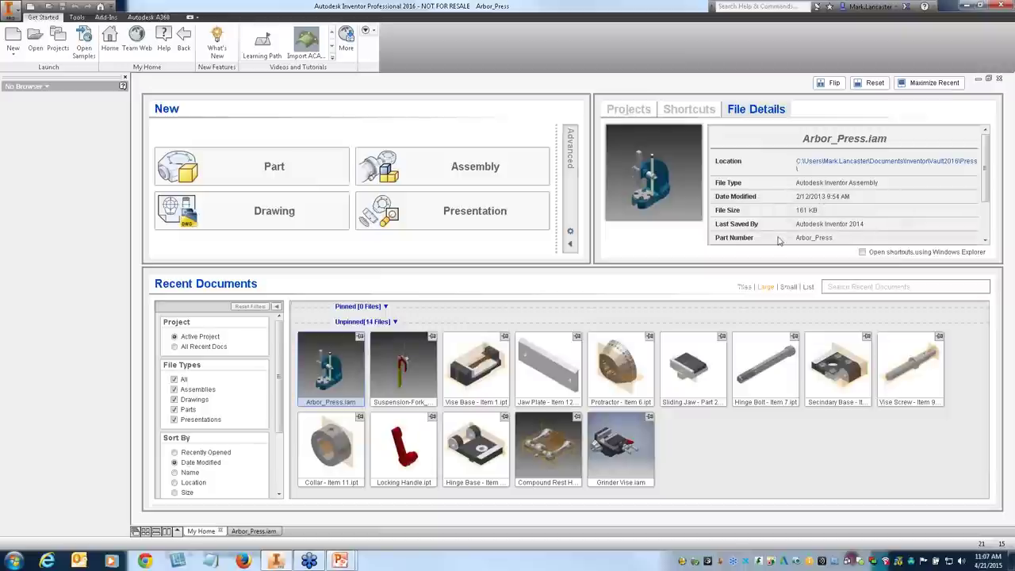
left_click_drag(984, 200, 984, 235)
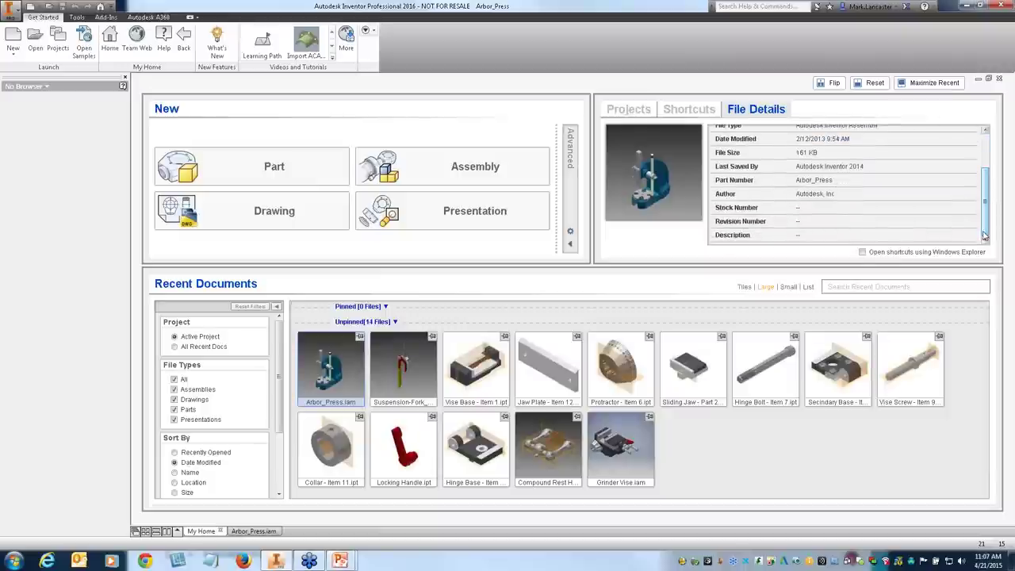
scroll(986, 216, "up", 3)
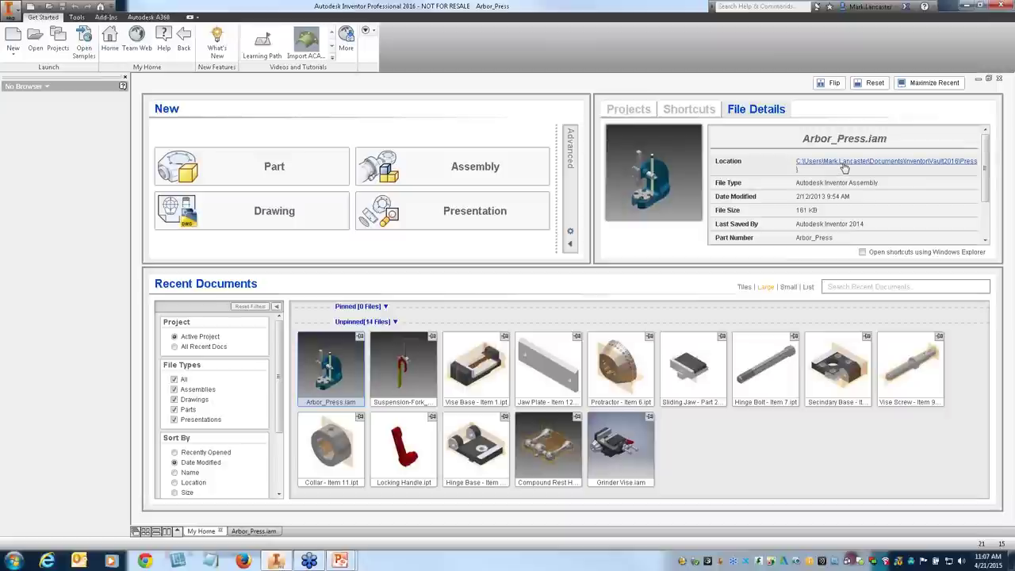
left_click(845, 168)
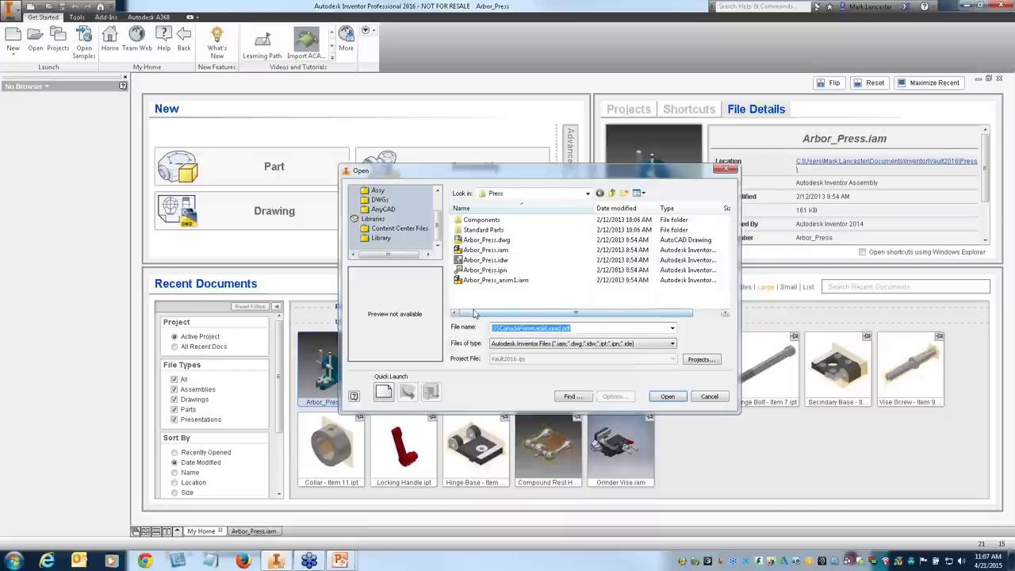
left_click(709, 397)
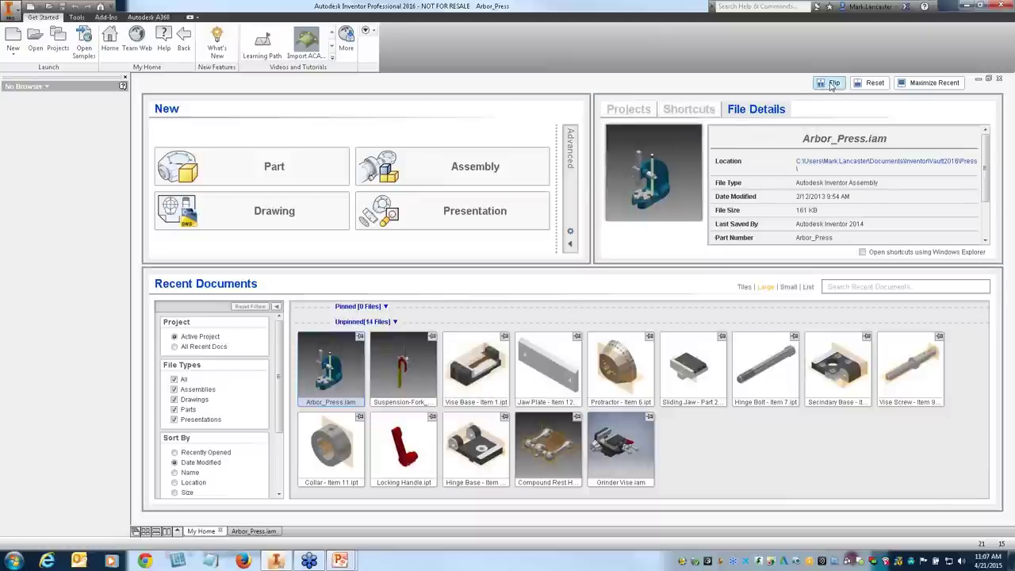
Try flipped, resized and maximized layouts for the Recent Documents pane, and reset the home page to its default arrangement
left_click(832, 85)
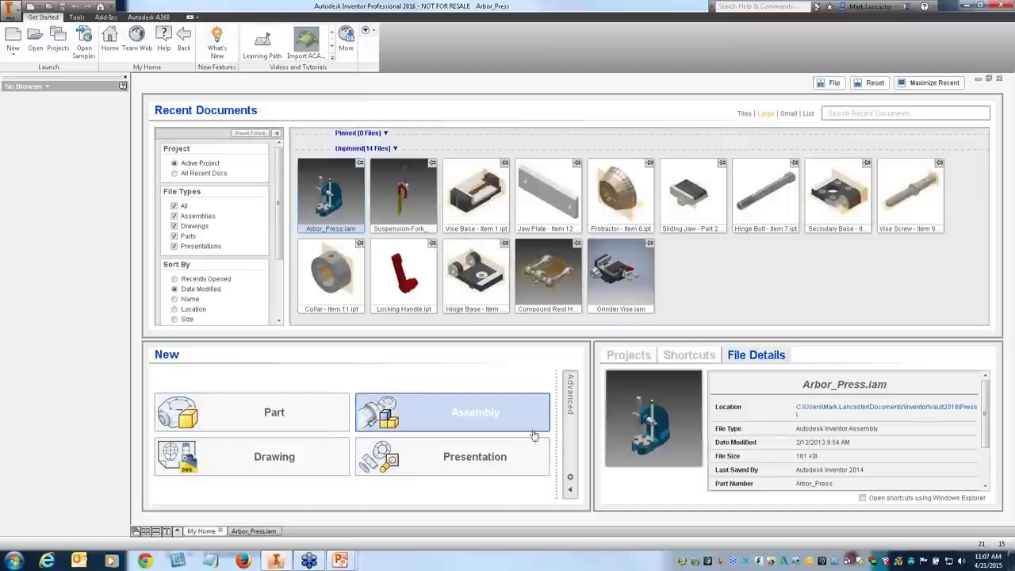
left_click_drag(590, 406, 389, 406)
left_click_drag(455, 340, 455, 421)
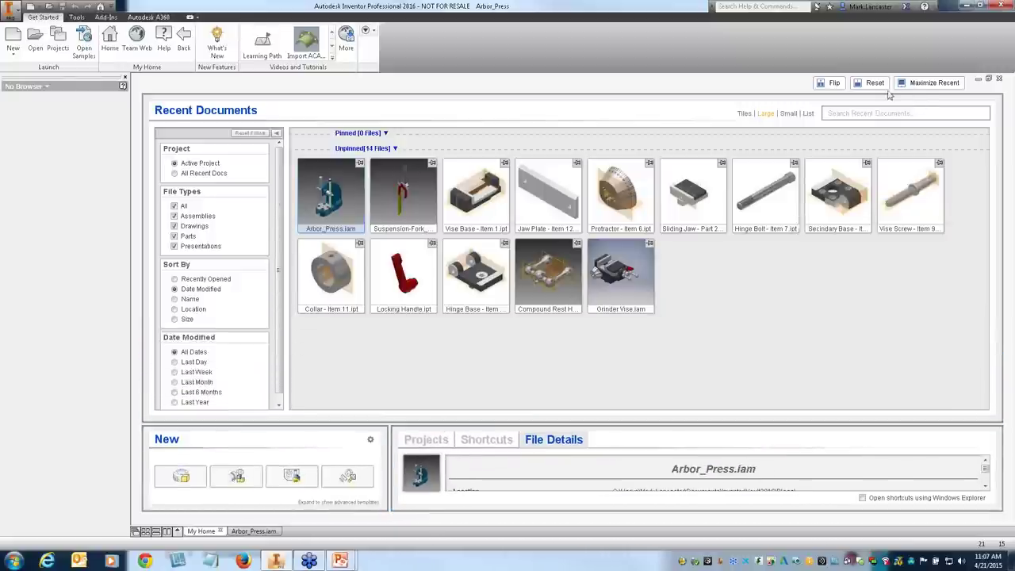
left_click(875, 84)
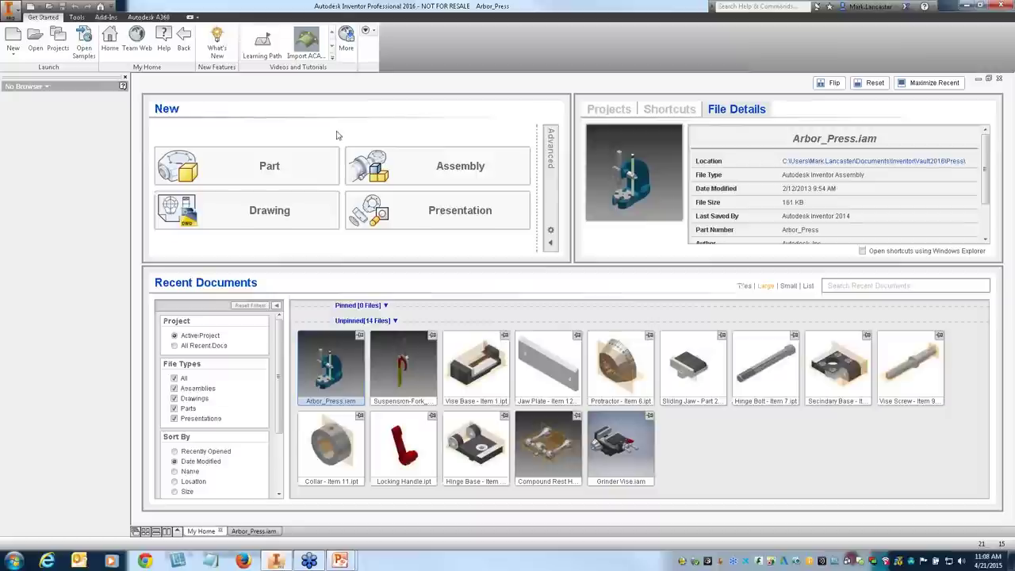
left_click(929, 82)
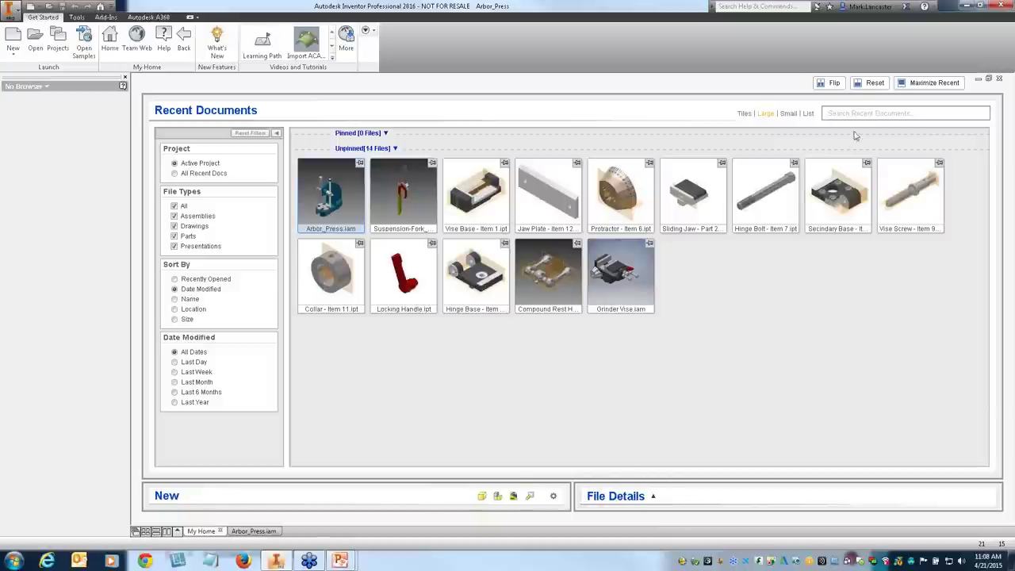
left_click(873, 84)
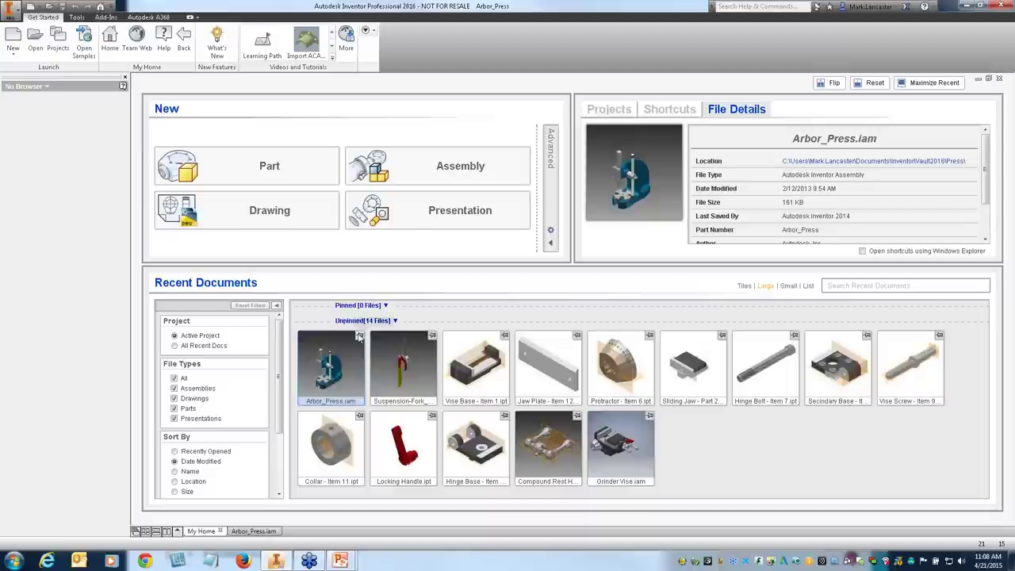
Pin Arbor_Press.iam in the recent documents
left_click(360, 336)
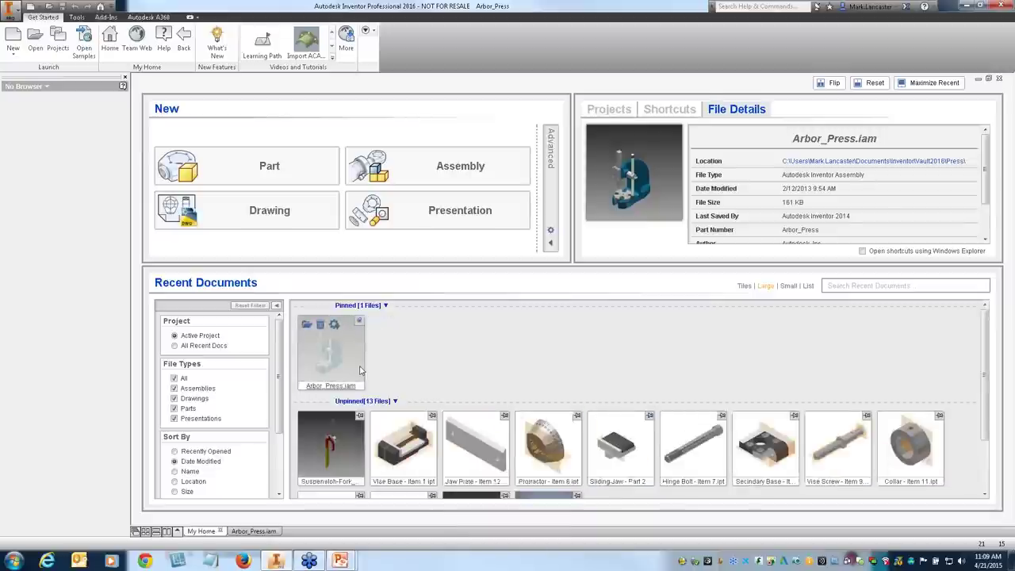
Review the options for Suspension-Fork_Start.iam, including its containing folder and the choices for clearing unpinned documents, without opening or clearing anything
right_click(337, 449)
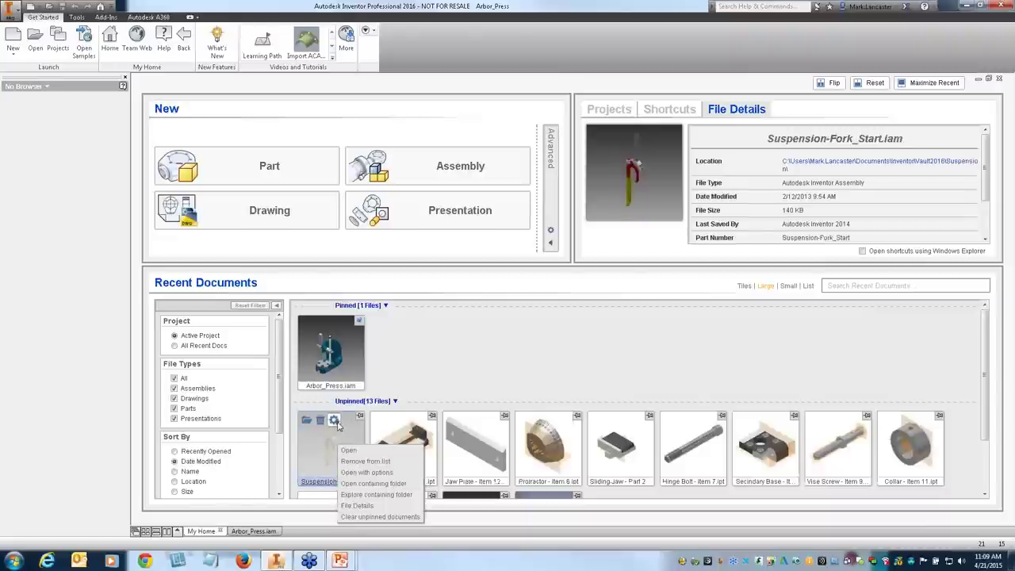
left_click(337, 425)
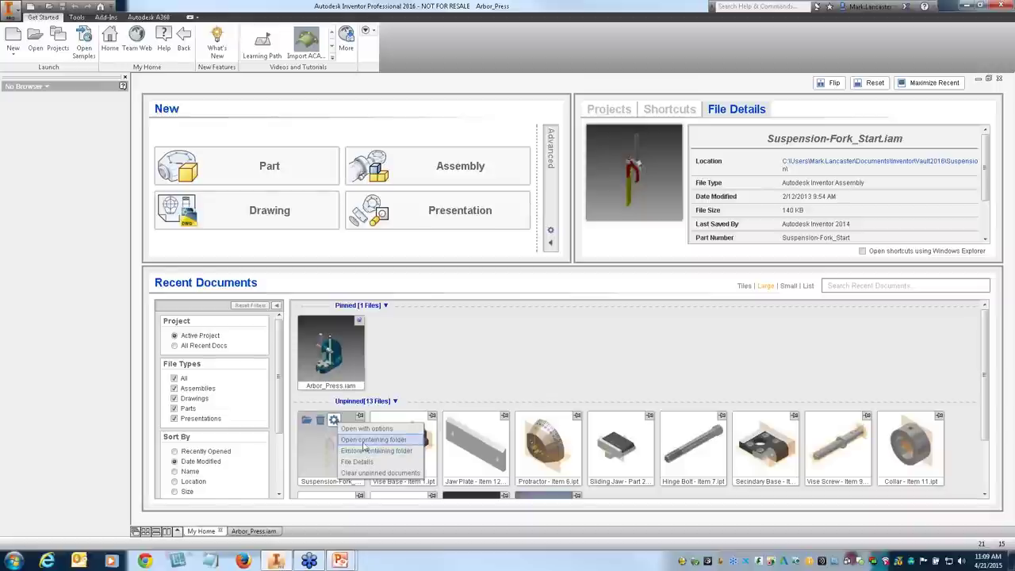
left_click(364, 444)
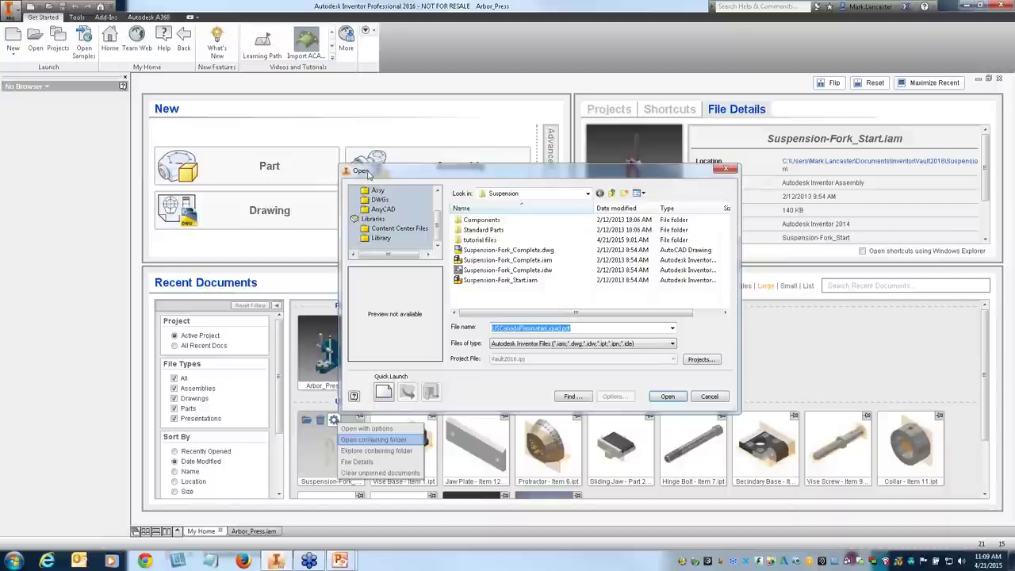
left_click(710, 398)
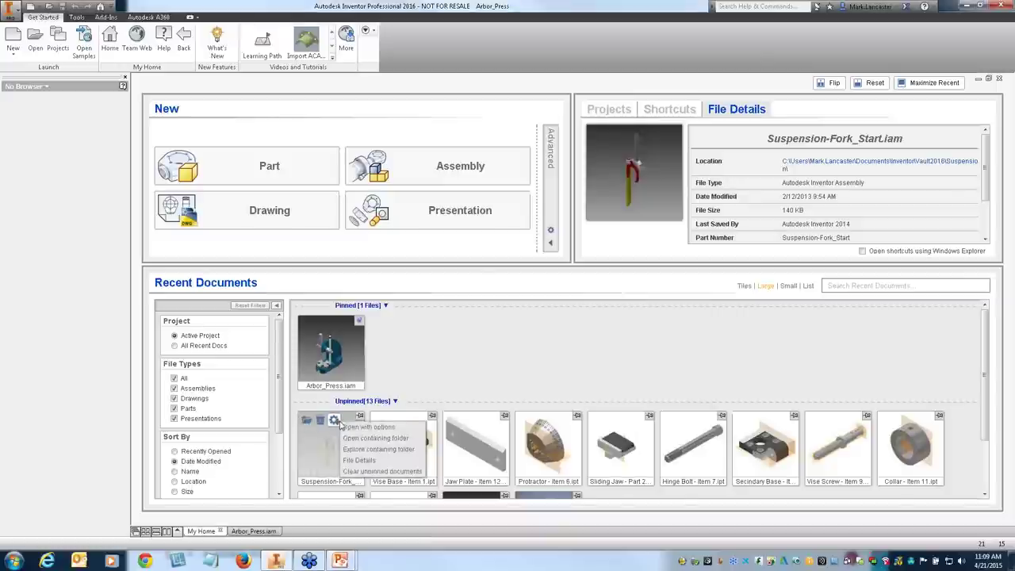
left_click(381, 471)
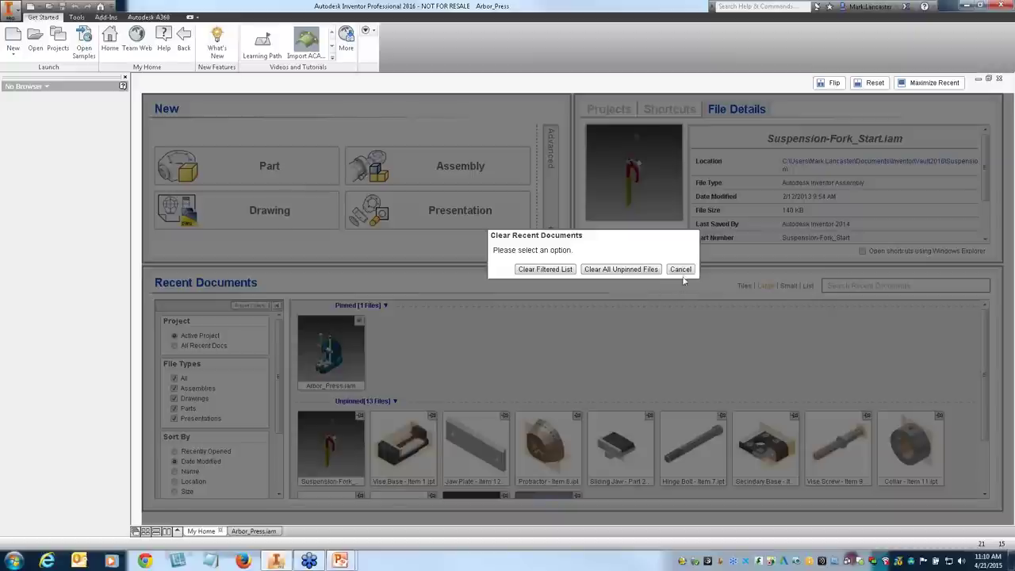
left_click(680, 269)
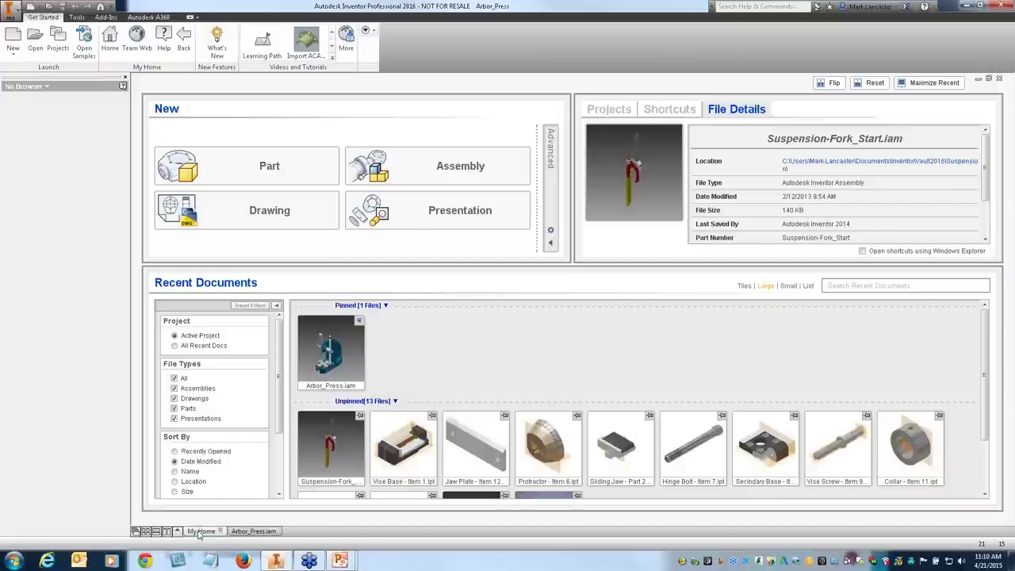
Switch to the PowerPoint slide show and advance to the Sketch Mode slide's point on tangent dimensions
left_click(344, 560)
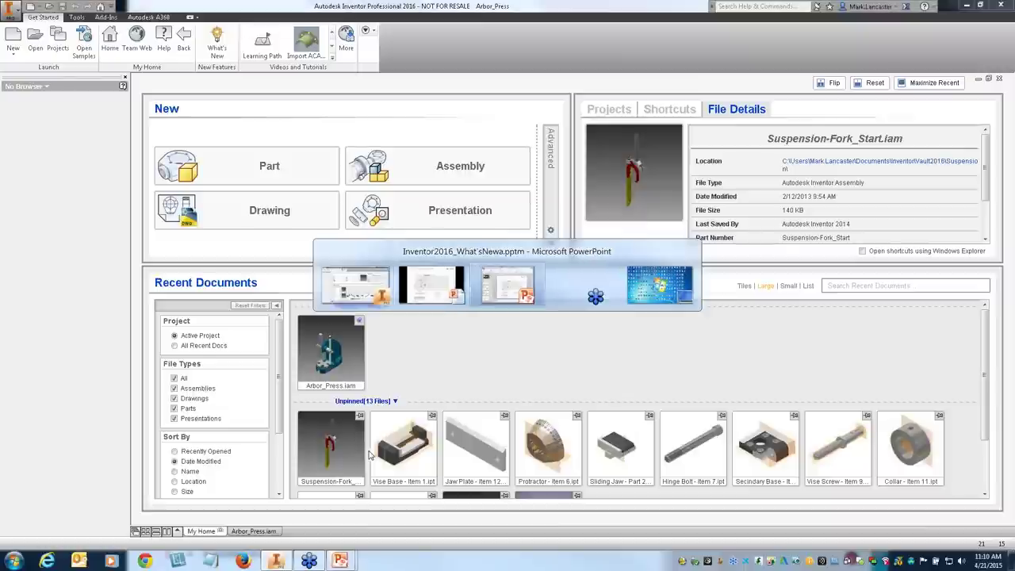
left_click(433, 286)
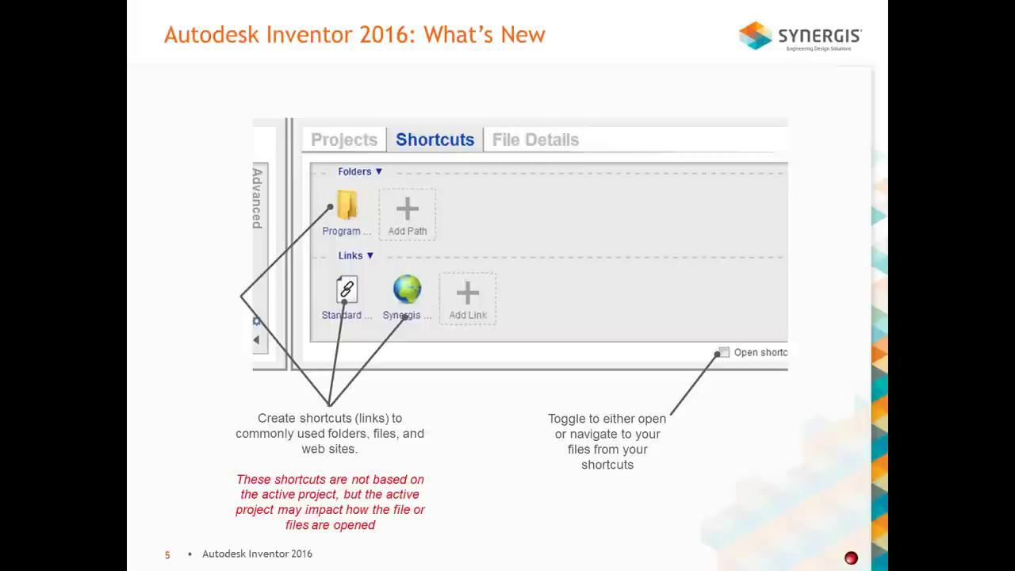
left_click(521, 481)
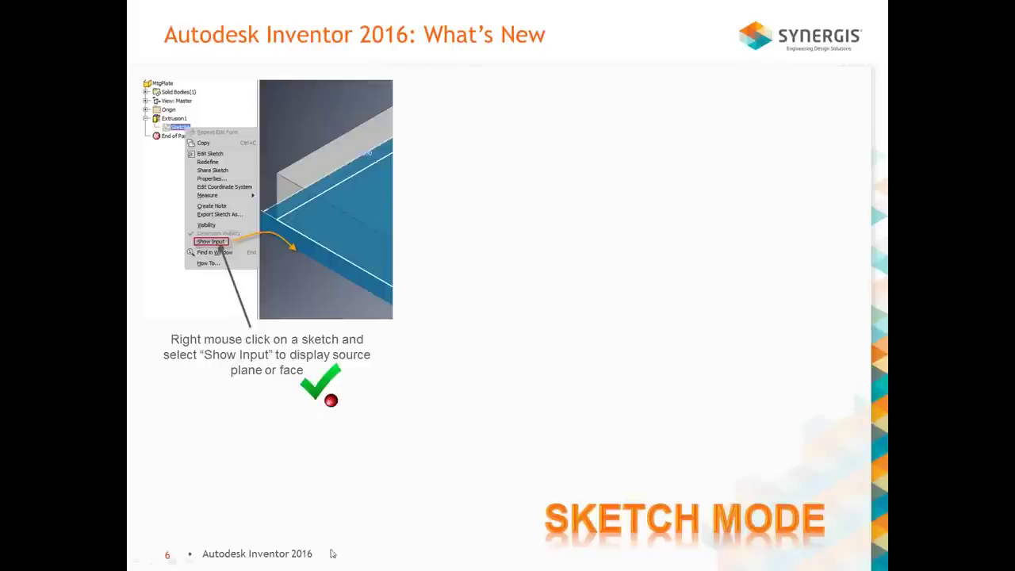
left_click(467, 387)
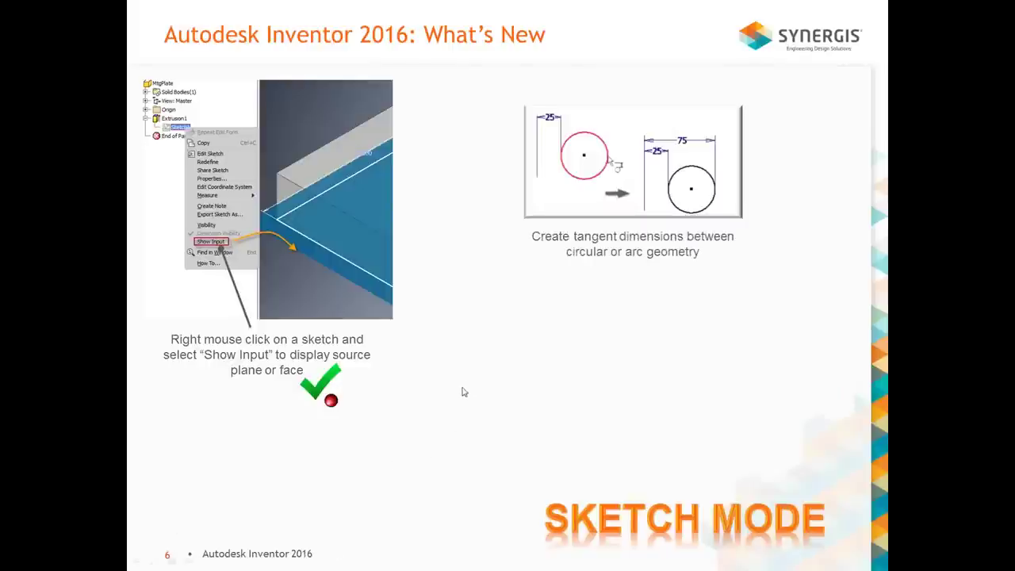
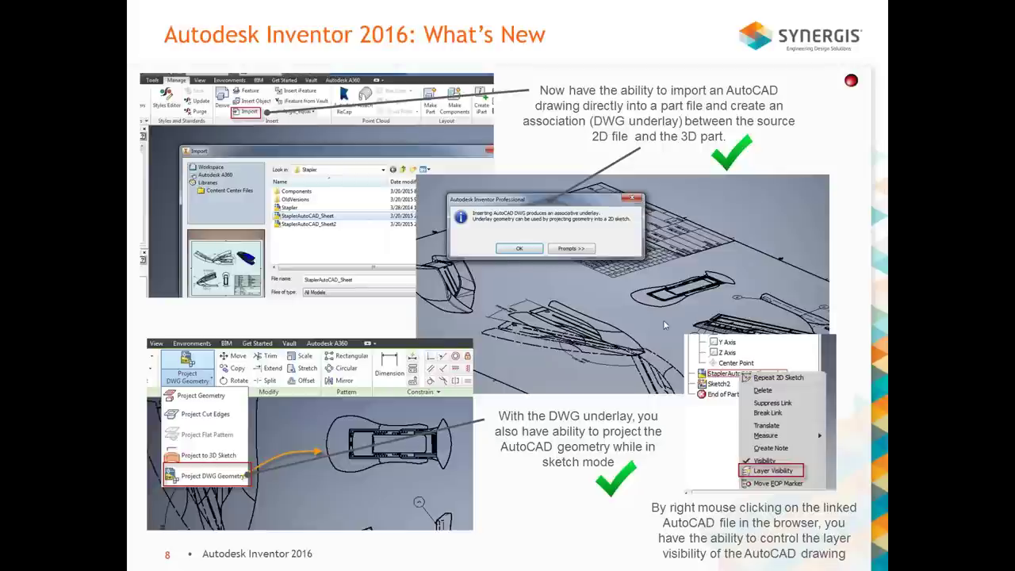
Switch back to Inventor and create a new drawing and a new part from the My Home page
key("alt+Tab")
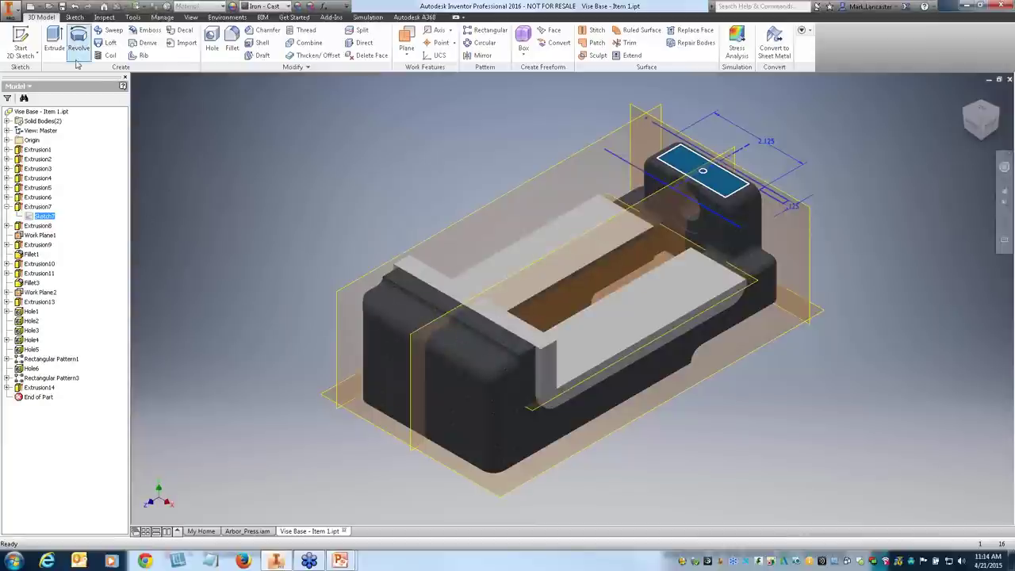
left_click(196, 533)
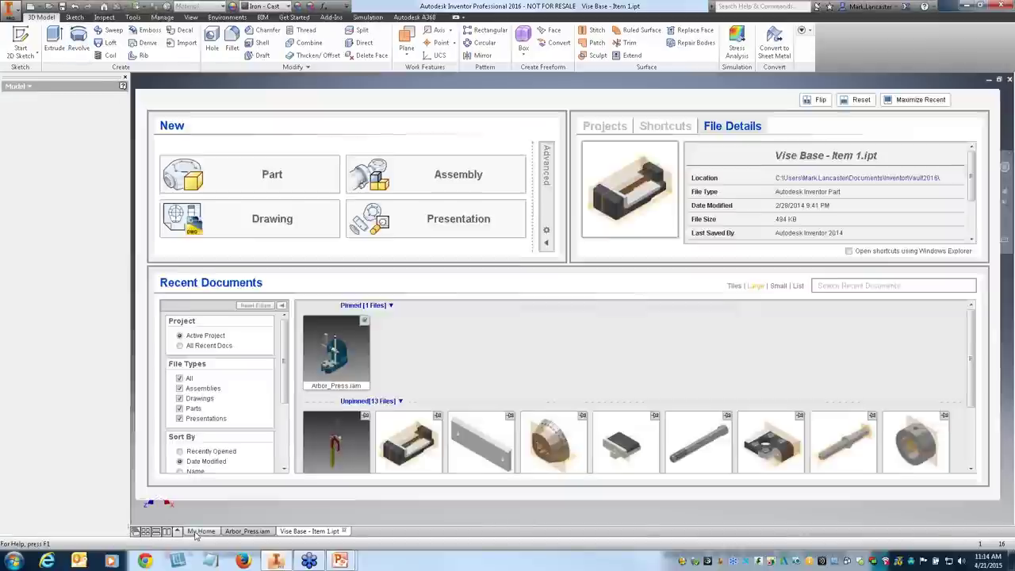
left_click(273, 220)
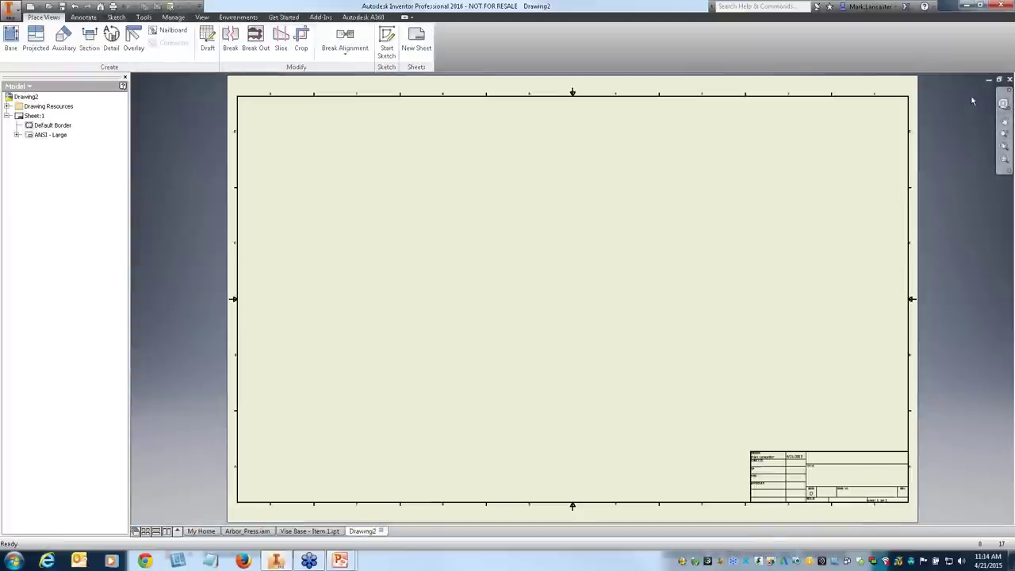
left_click(201, 530)
left_click(288, 176)
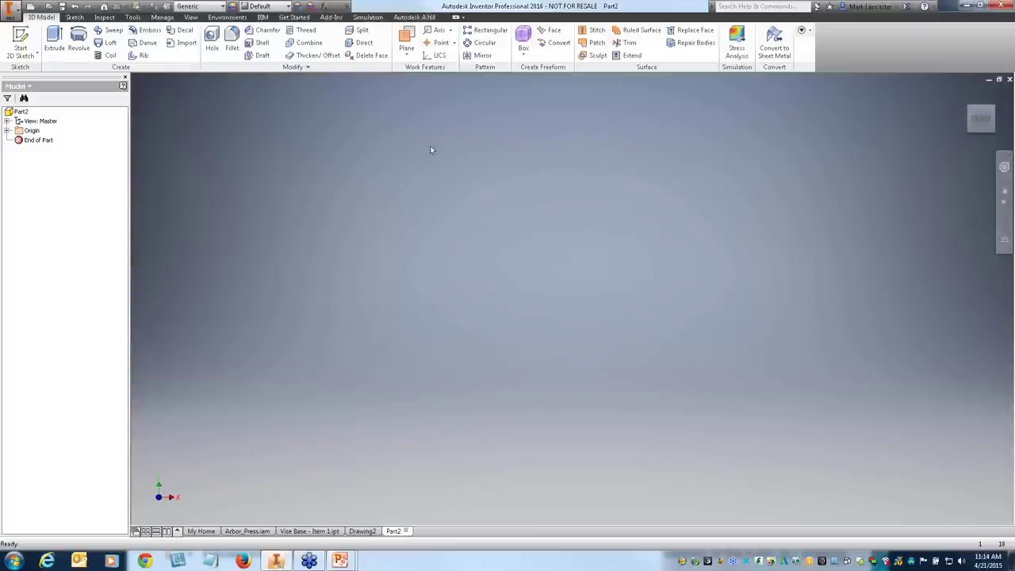
Review the file types that can be imported into the part, and leave without importing a file
left_click(169, 18)
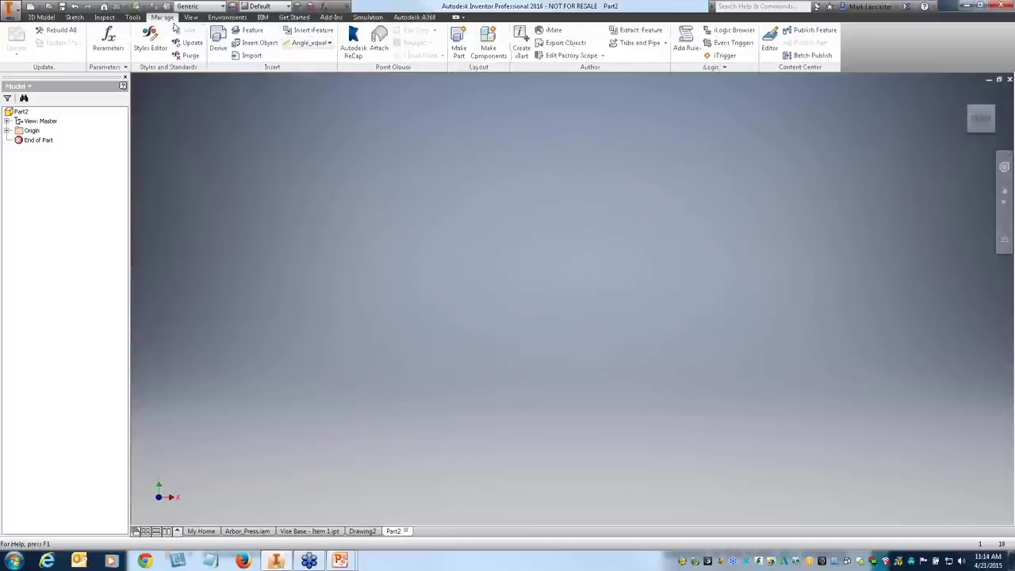
left_click(248, 56)
left_click(552, 344)
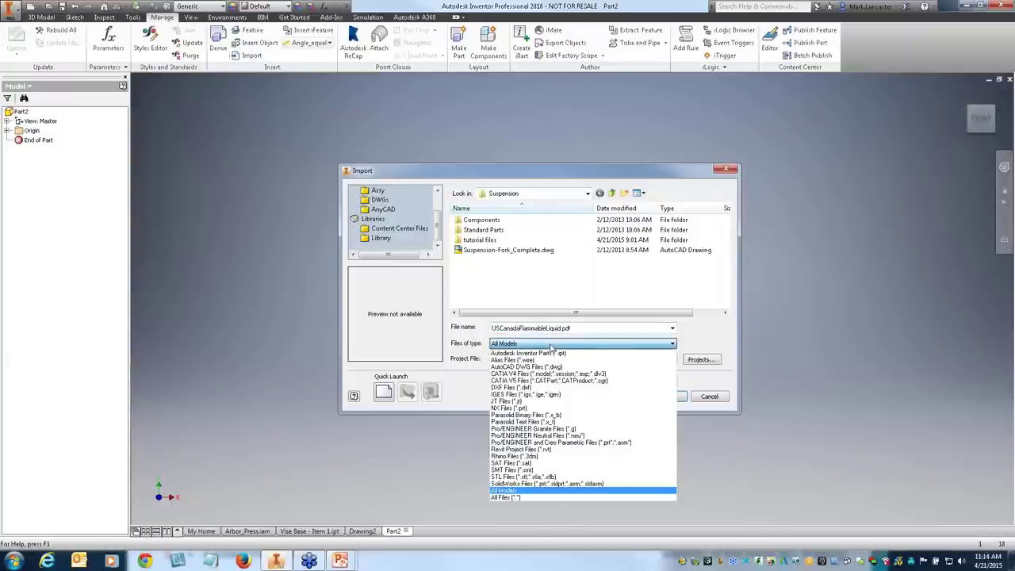
left_click(714, 406)
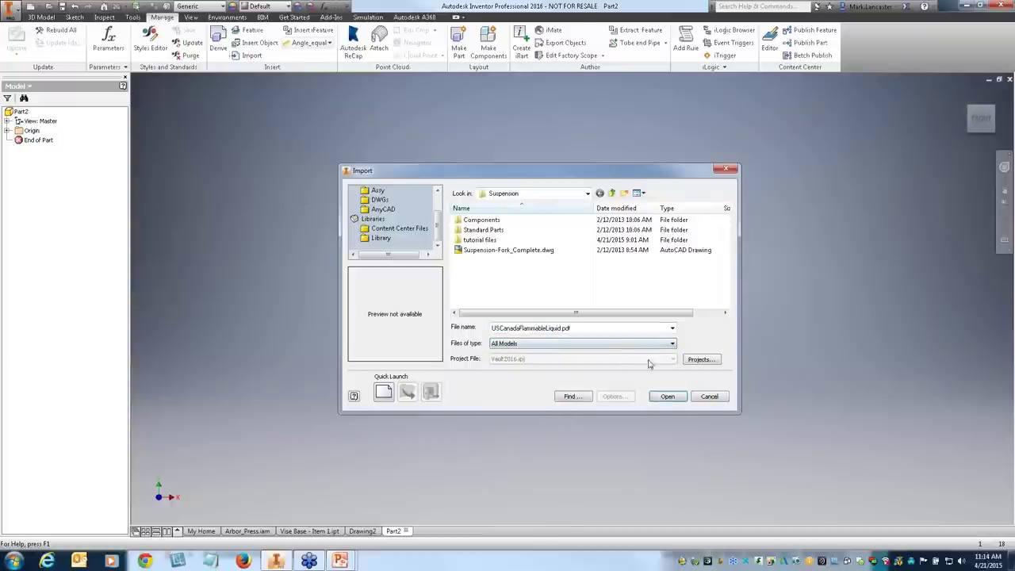
left_click(710, 396)
Import 2442T220.DWG from the Vault2016 Drawings folder into the part, using the AutoCAD DWG Files type
left_click(42, 16)
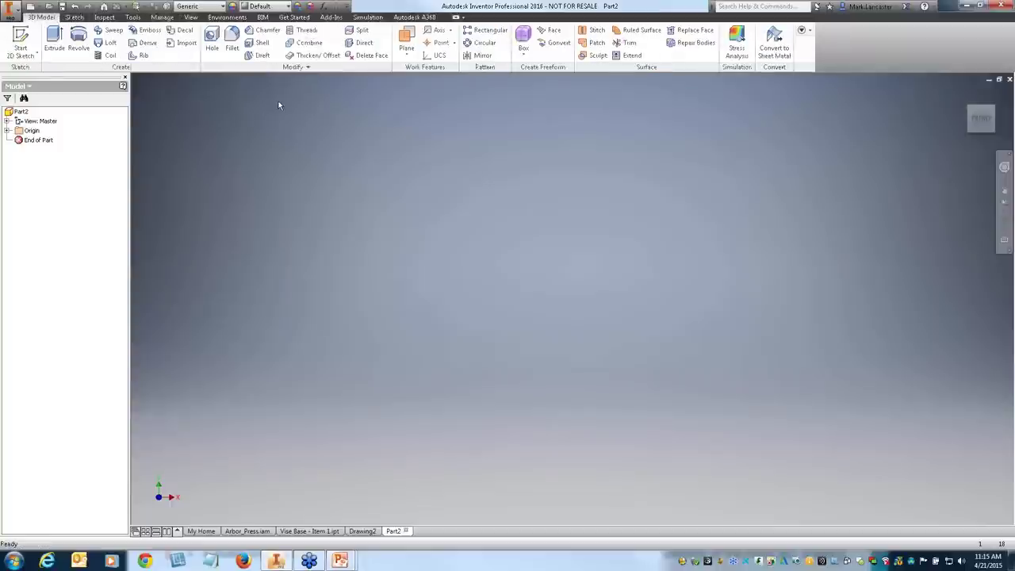
left_click(187, 46)
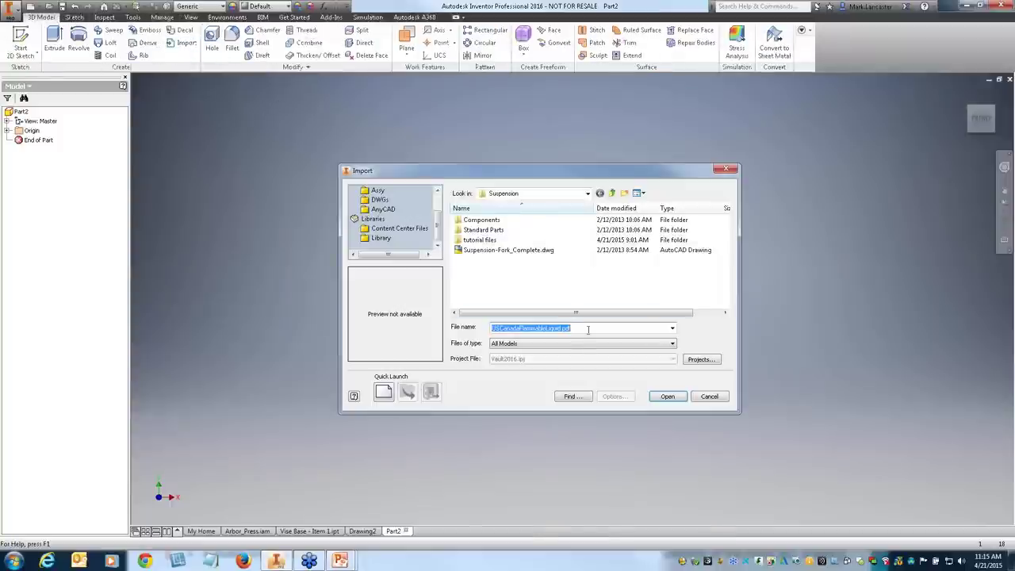
left_click(567, 343)
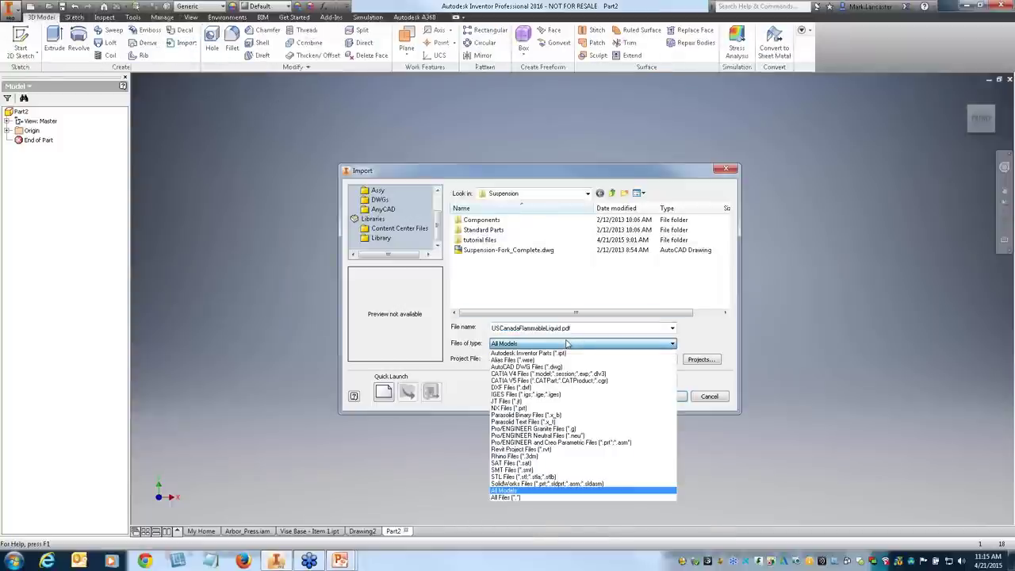
left_click(538, 367)
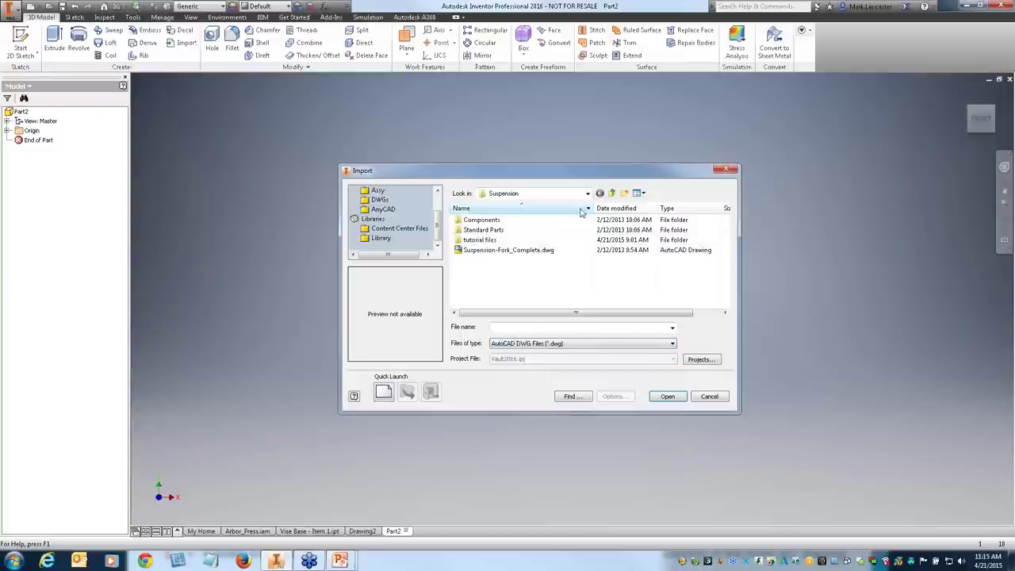
left_click(612, 193)
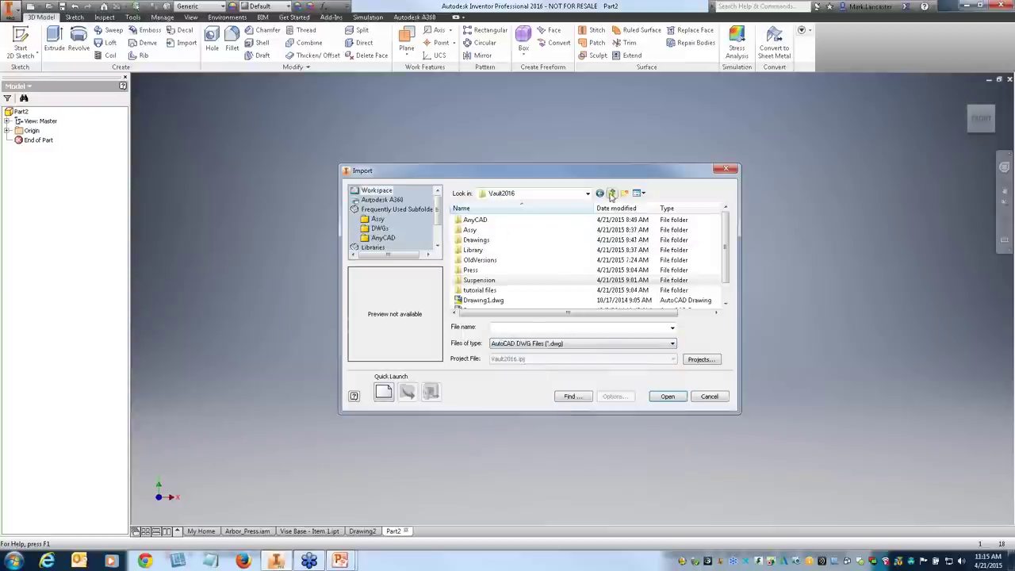
double_click(484, 240)
left_click(487, 222)
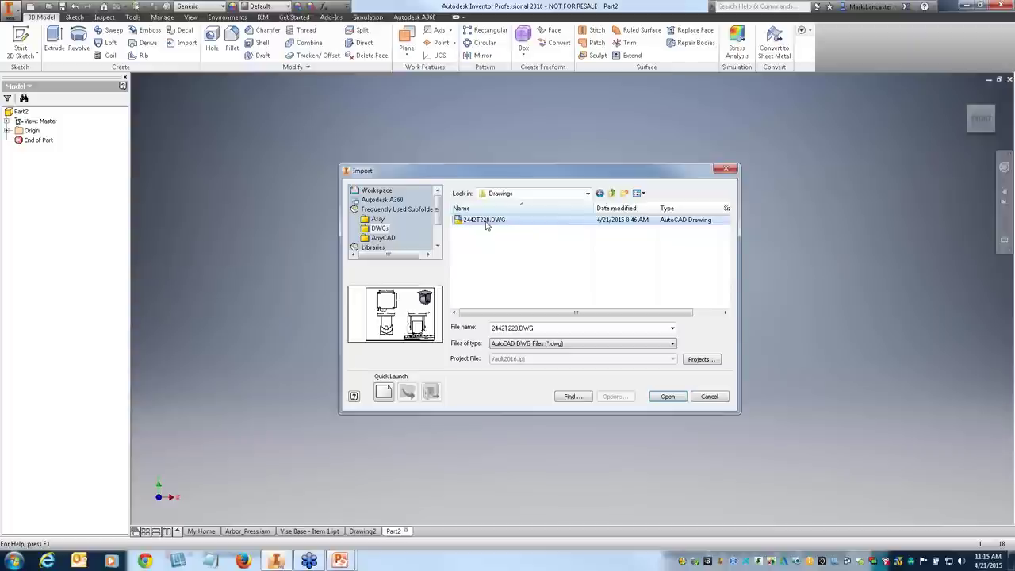
left_click(667, 396)
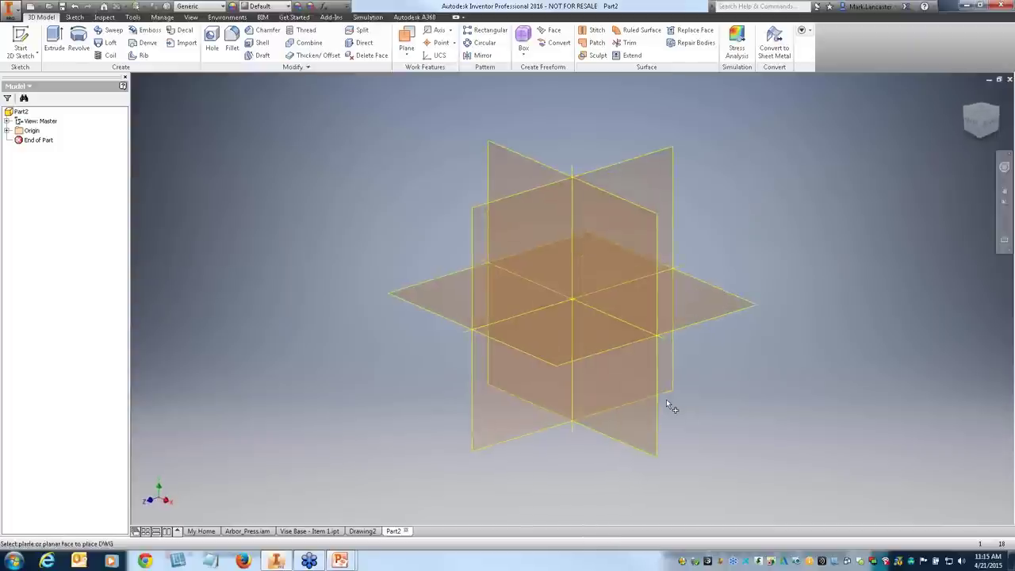
Place the imported DWG on the horizontal origin plane at the origin point, accepting it as an associative underlay in the unsaved part
left_click(708, 318)
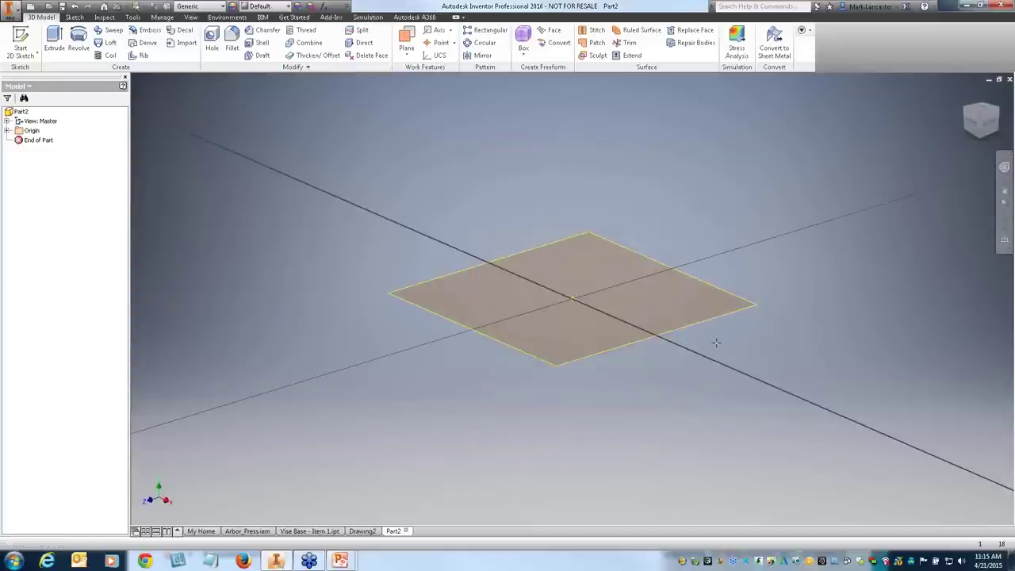
left_click(573, 299)
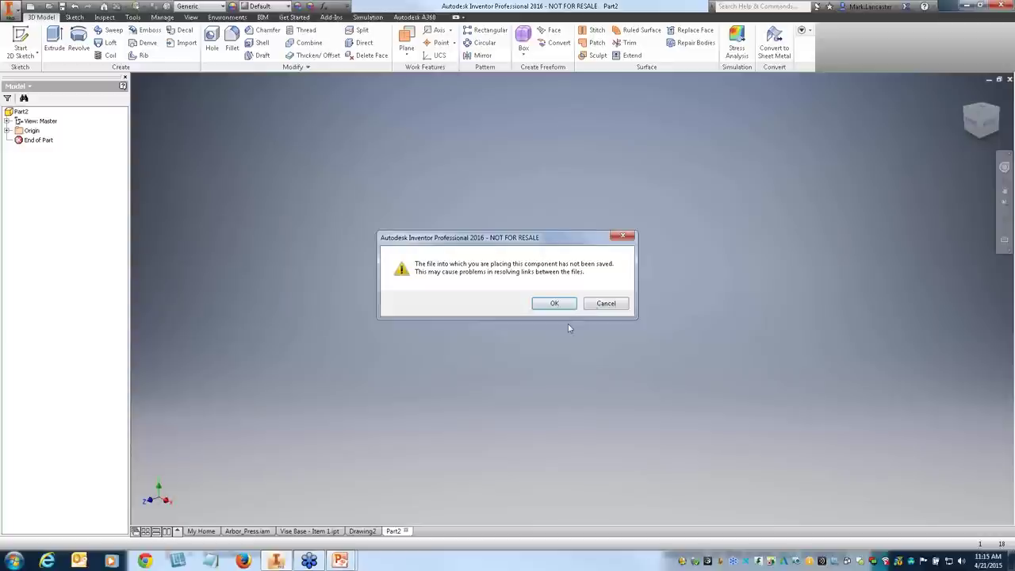
left_click(565, 305)
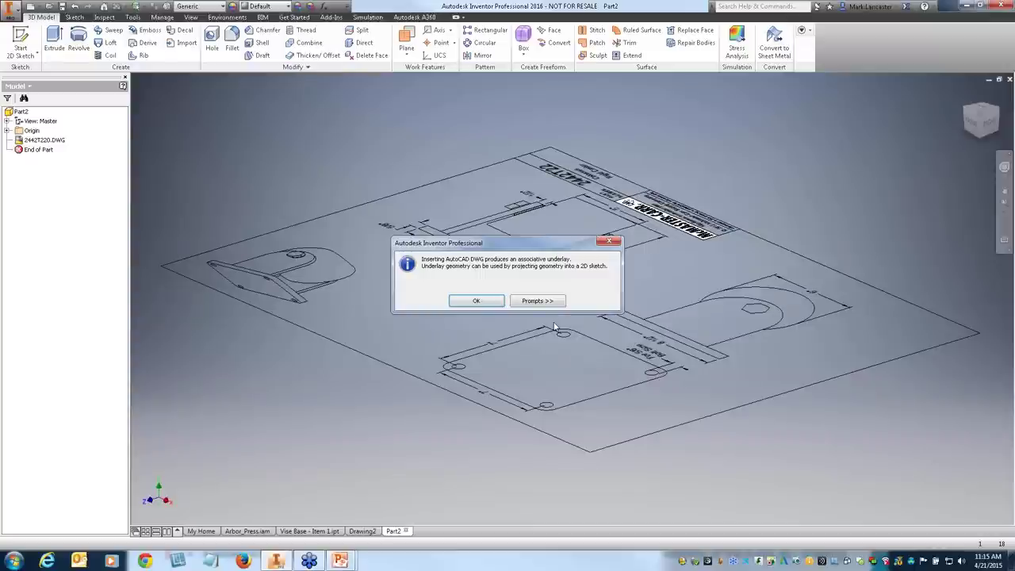
left_click(479, 301)
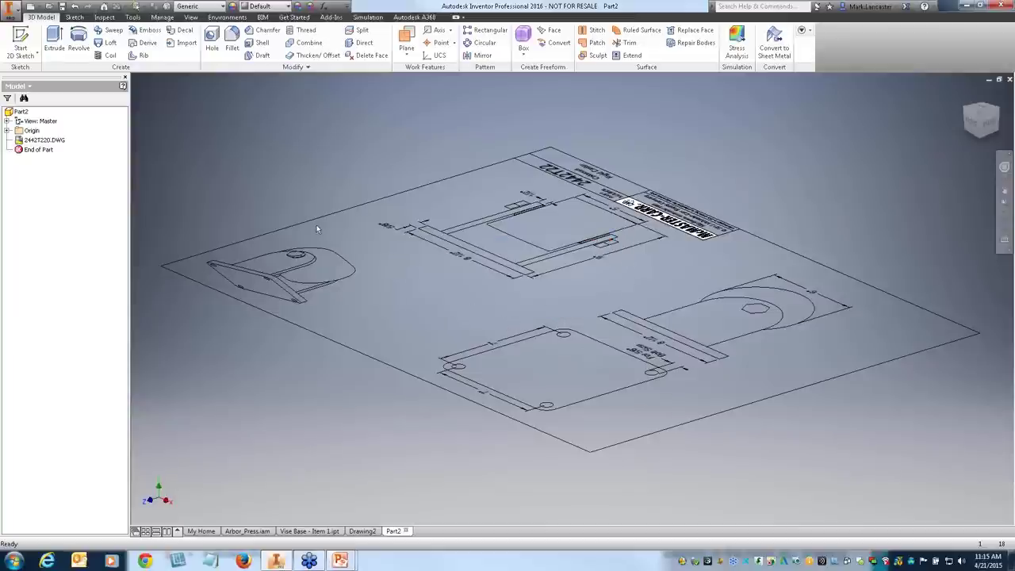
Start a 2D sketch on the horizontal origin plane that carries the DWG underlay
left_click(24, 38)
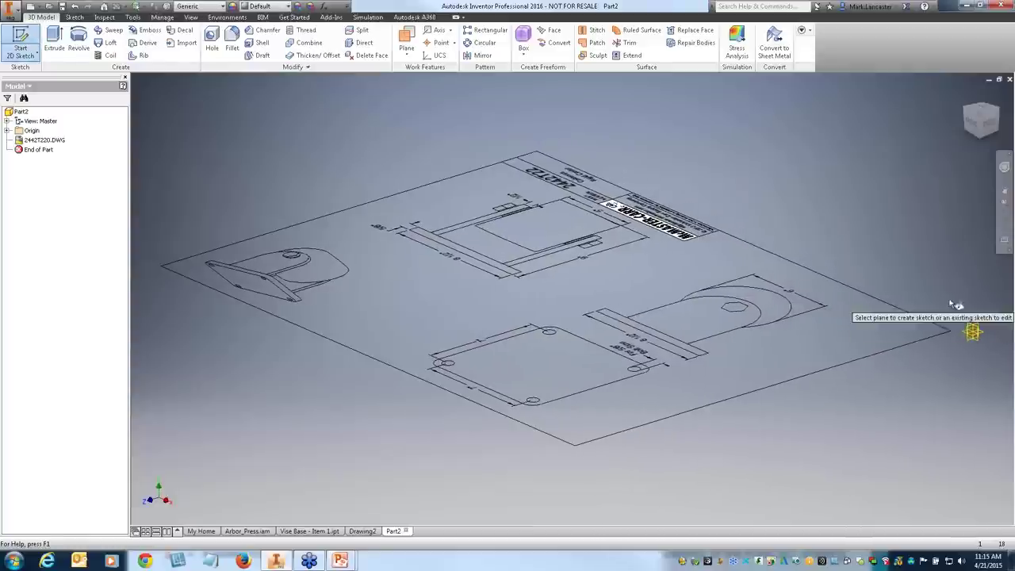
scroll(969, 324, "up", 3)
scroll(969, 324, "up", 3)
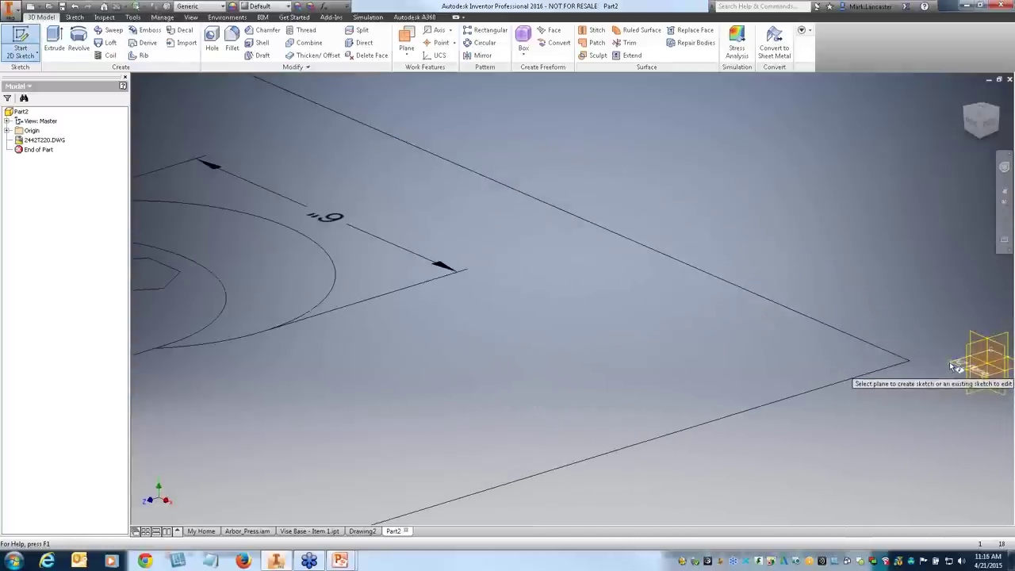
left_click(949, 366)
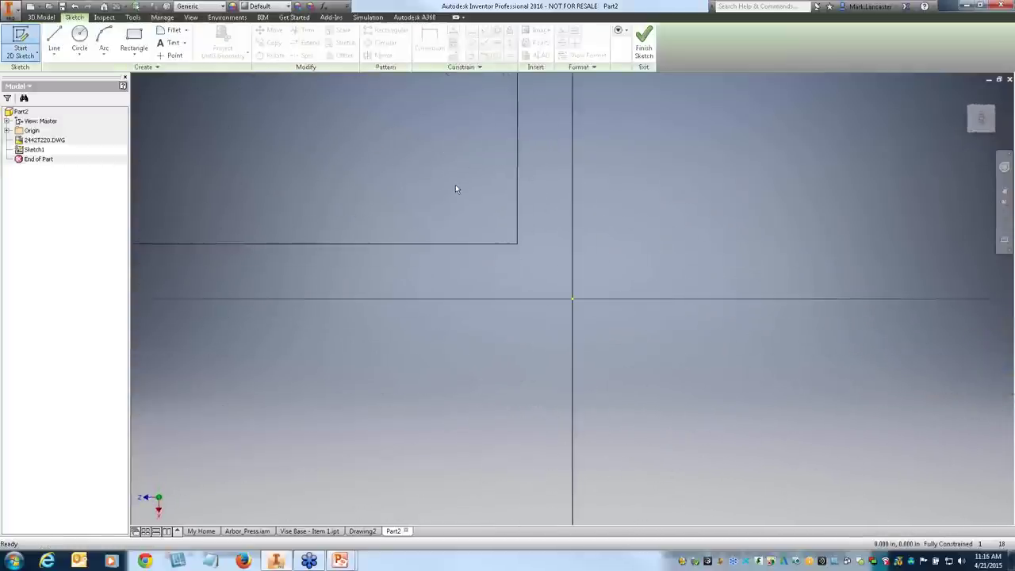
middle_click_drag(455, 184, 848, 435)
scroll(472, 281, "down", 5)
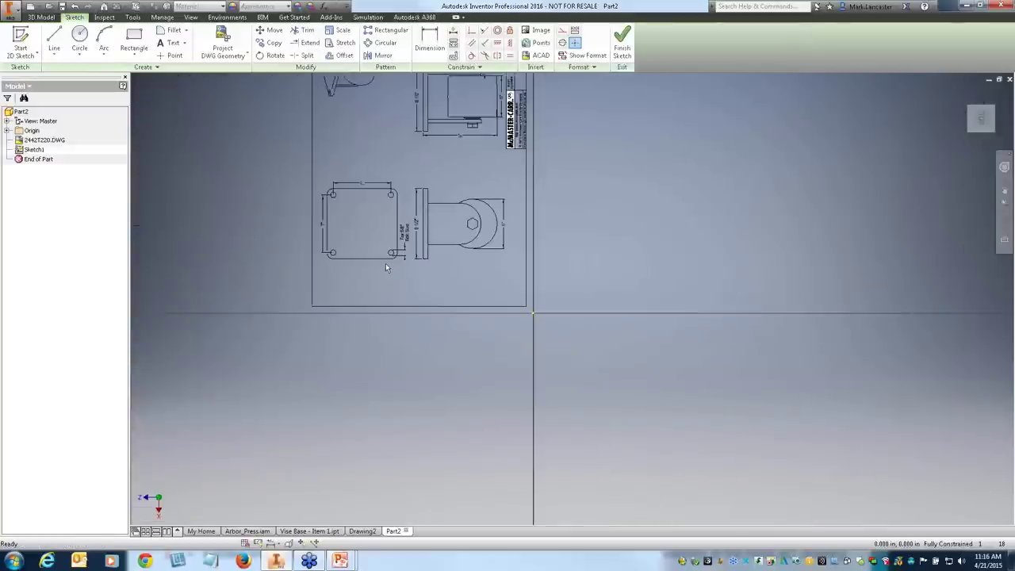
middle_click_drag(352, 229, 444, 268)
scroll(444, 268, "up", 5)
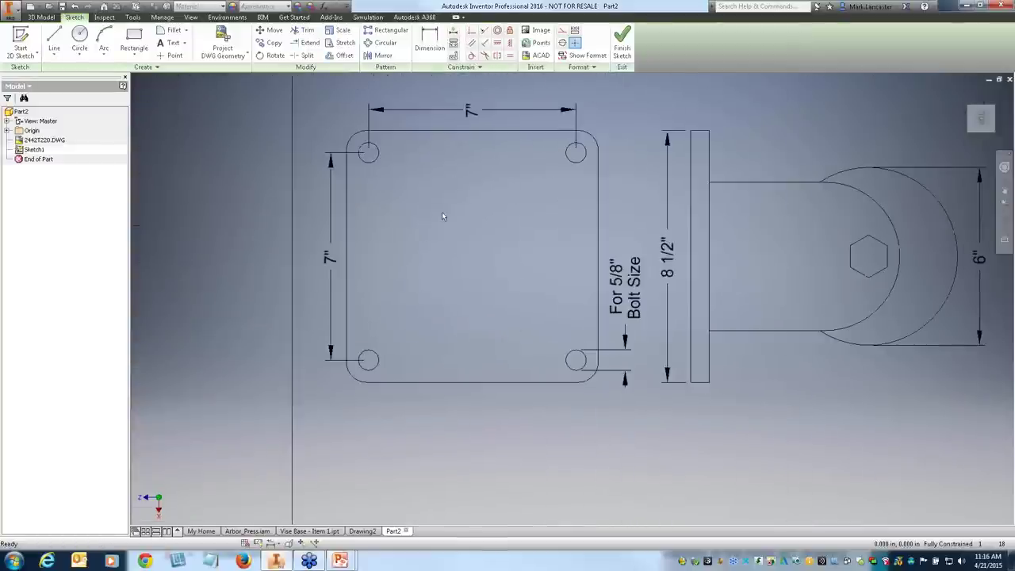
Project the square plate's outline, four edges and four rounded corners, from the DWG underlay into the sketch with Project DWG Geometry
left_click(247, 55)
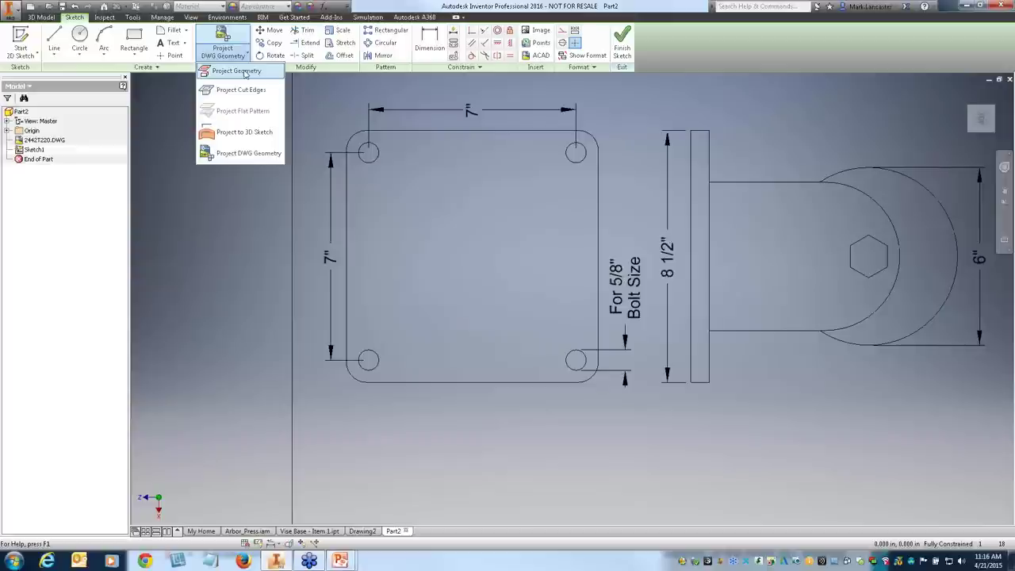
left_click(227, 155)
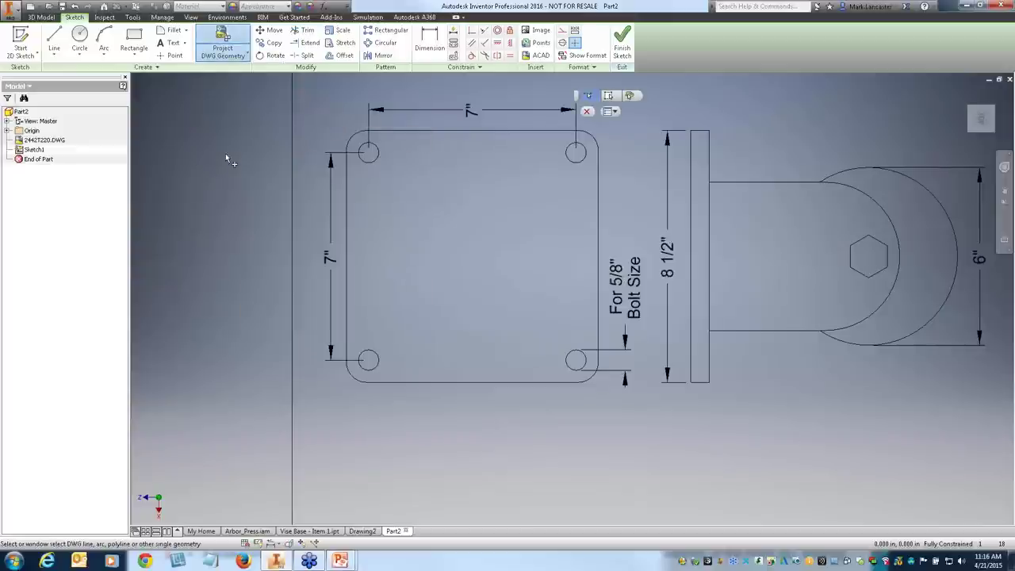
left_click(381, 383)
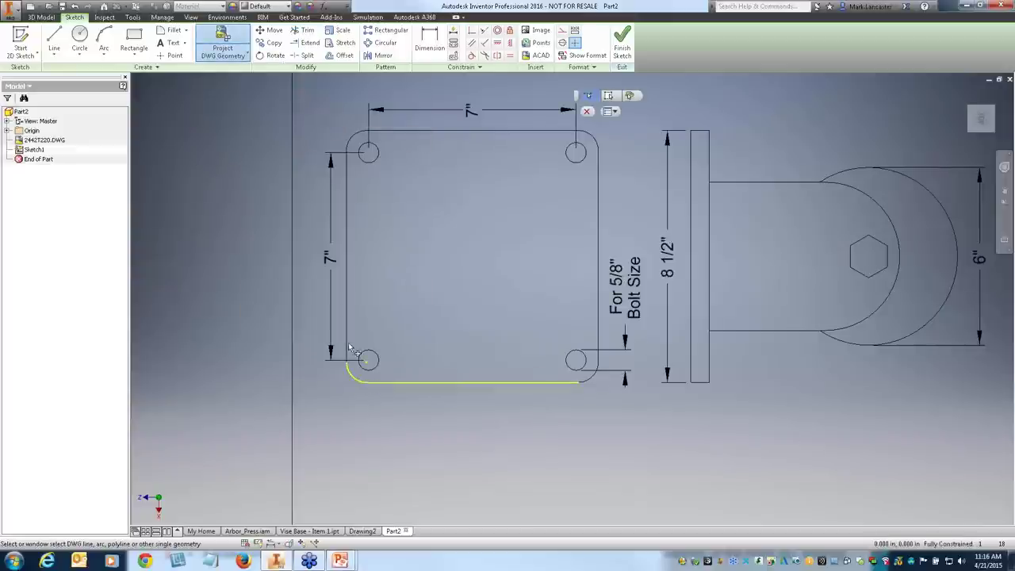
left_click(348, 342)
left_click(354, 136)
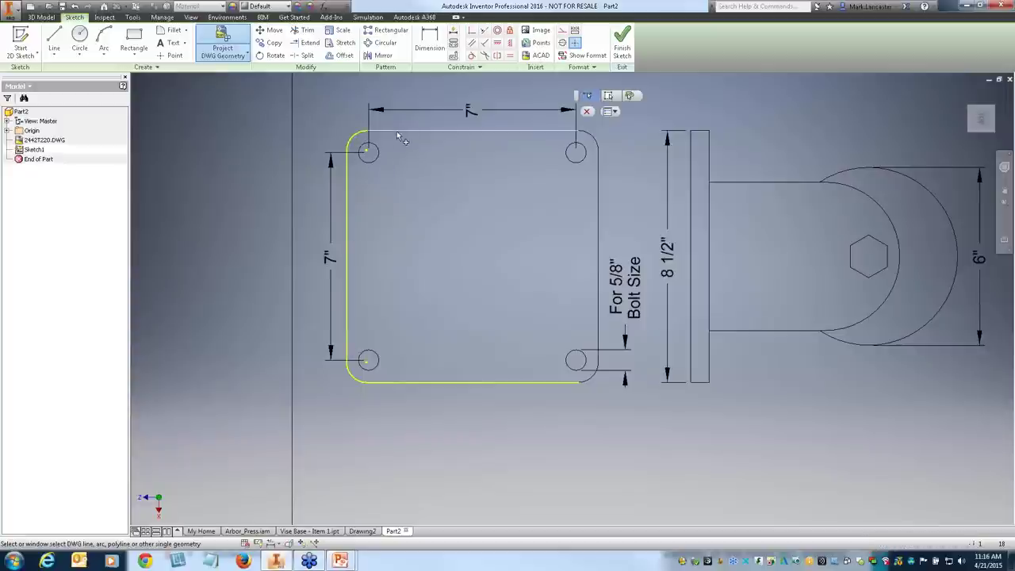
left_click(403, 132)
left_click(593, 139)
left_click(599, 173)
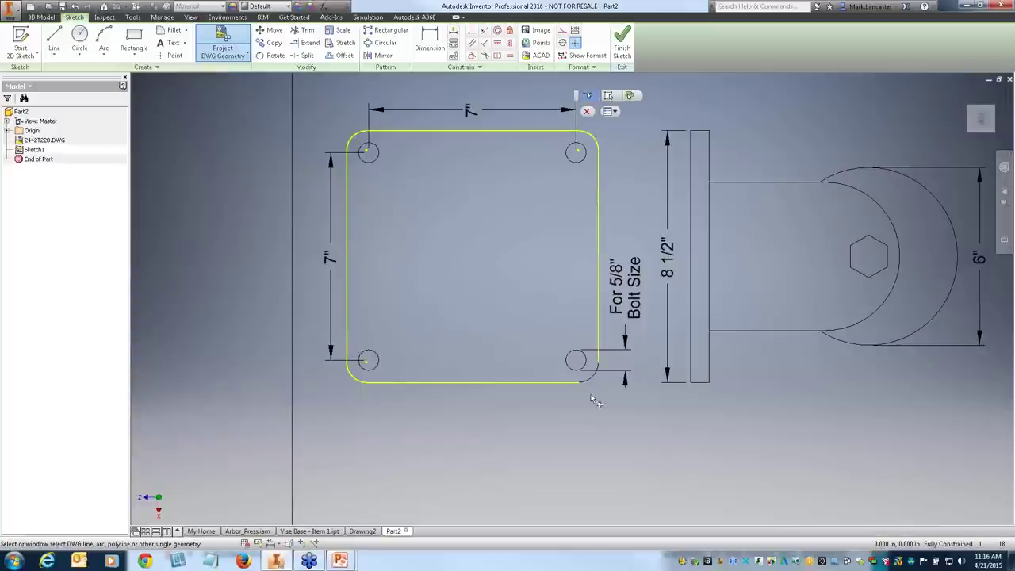
left_click(587, 378)
Project the plate's four bolt-hole circles from the DWG underlay and finish the sketch
left_click(575, 362)
left_click(368, 361)
left_click(373, 161)
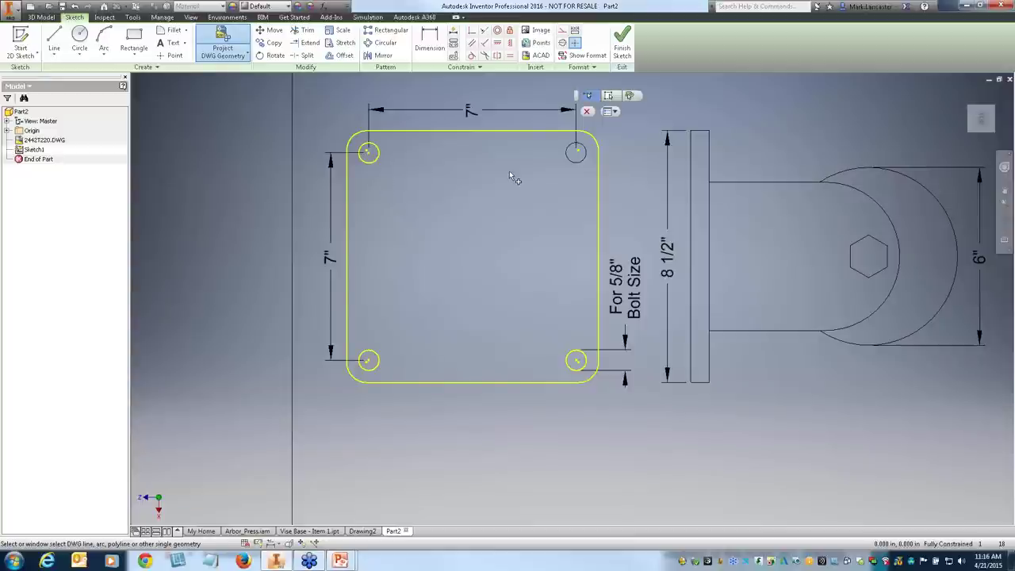
left_click(567, 161)
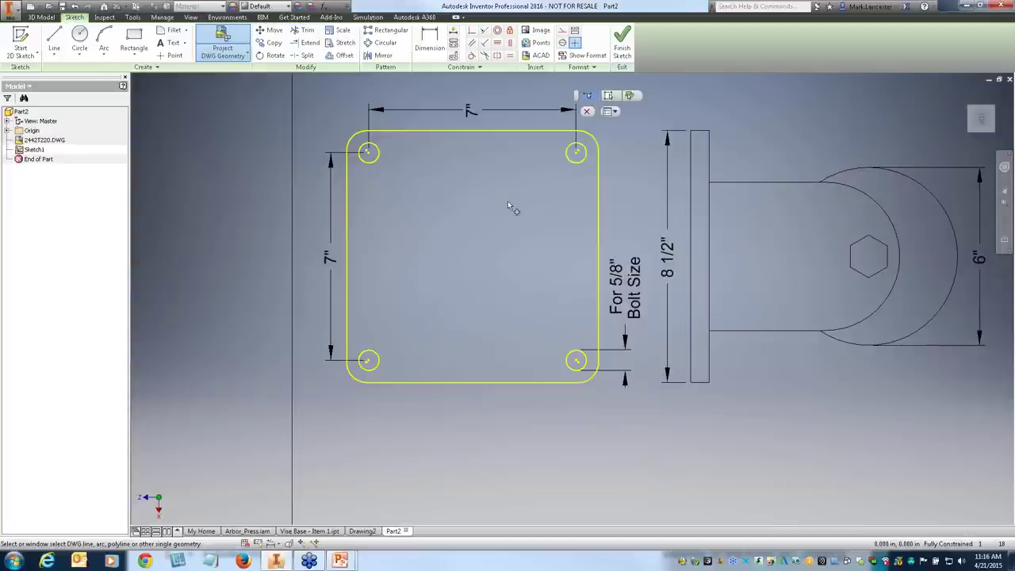
left_click(622, 41)
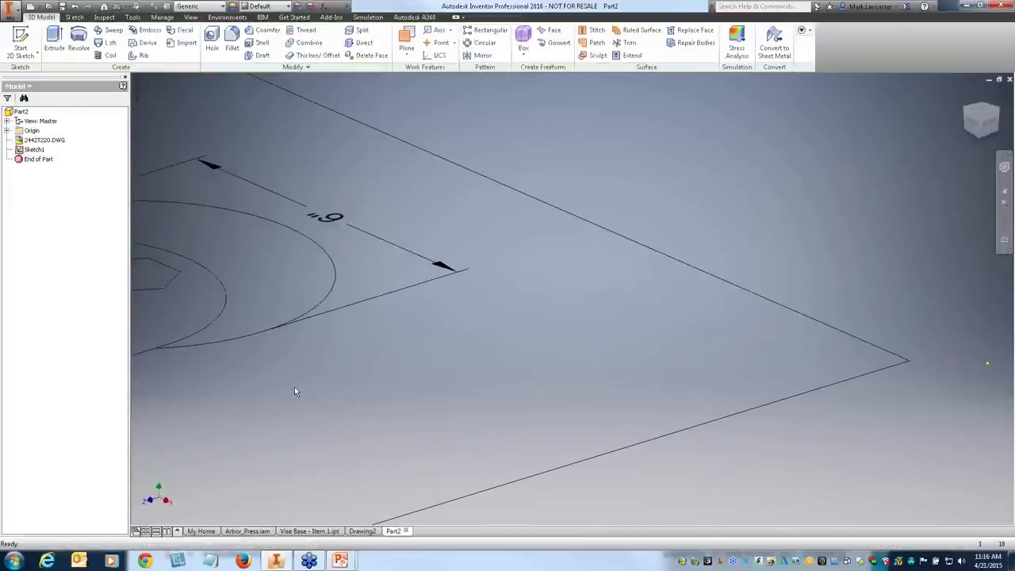
Extrude the projected plate profile 1 in upward, leaving the four bolt holes open
left_click(54, 37)
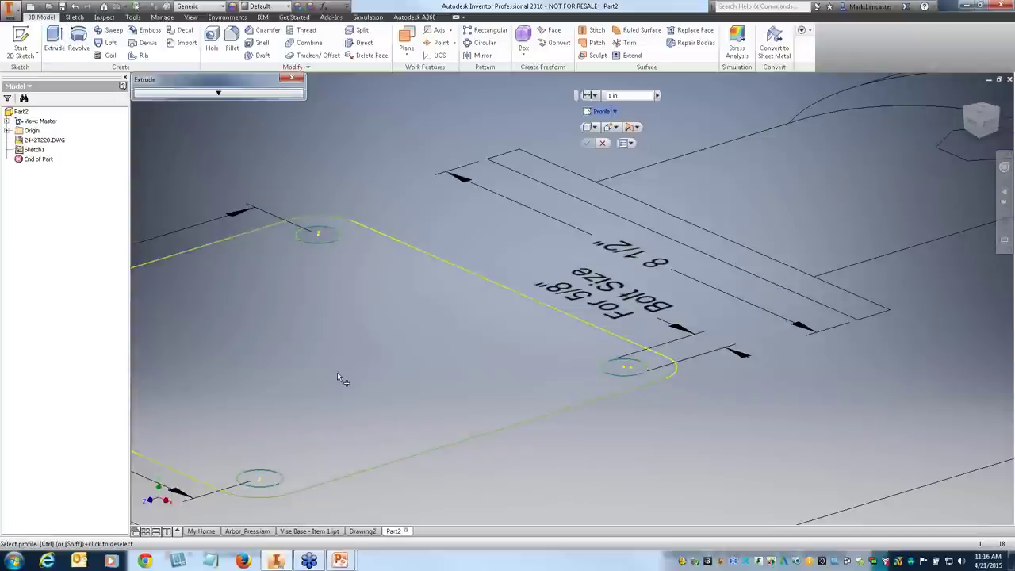
left_click(337, 372)
left_click(304, 243)
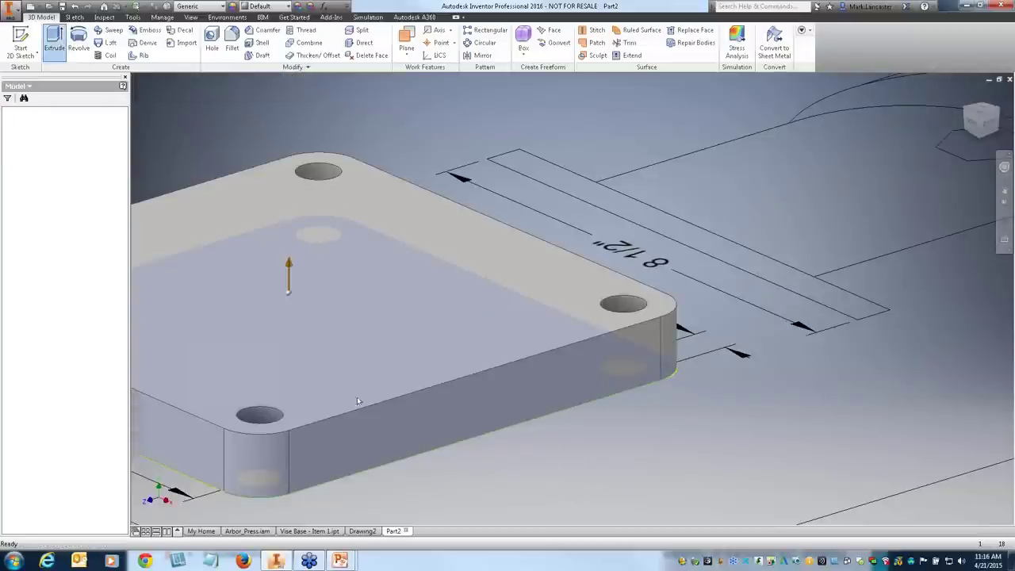
scroll(362, 414, "down", 5)
scroll(416, 409, "up", 3)
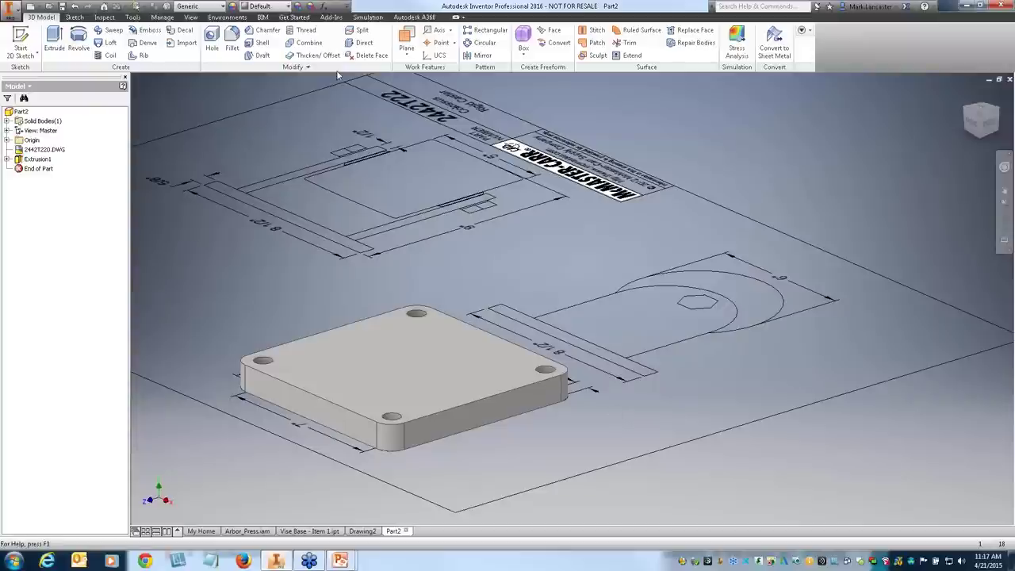
Switch to the PowerPoint slide show and advance to the slide on the 3D Print environment
mouse_move(339, 561)
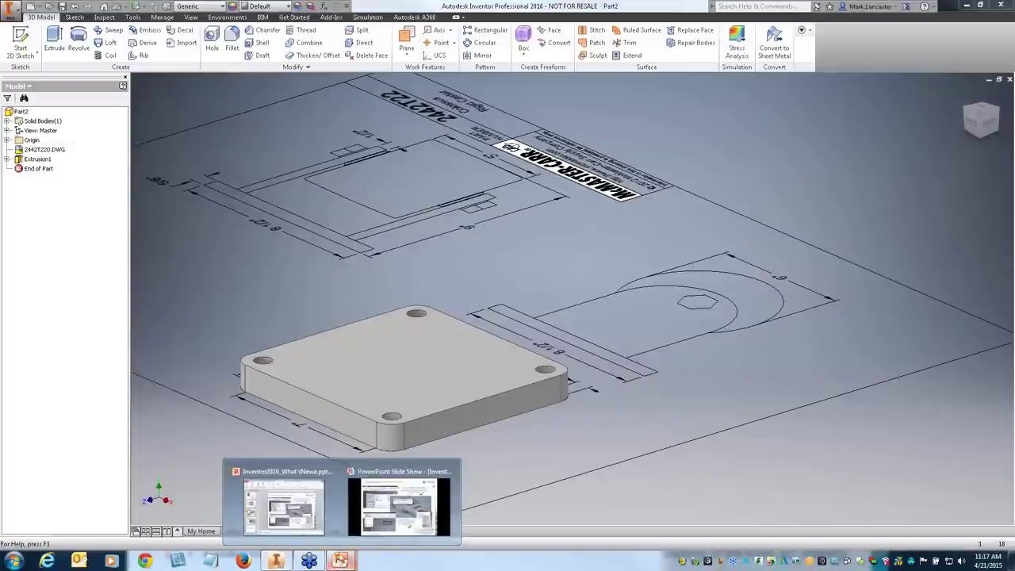
left_click(384, 516)
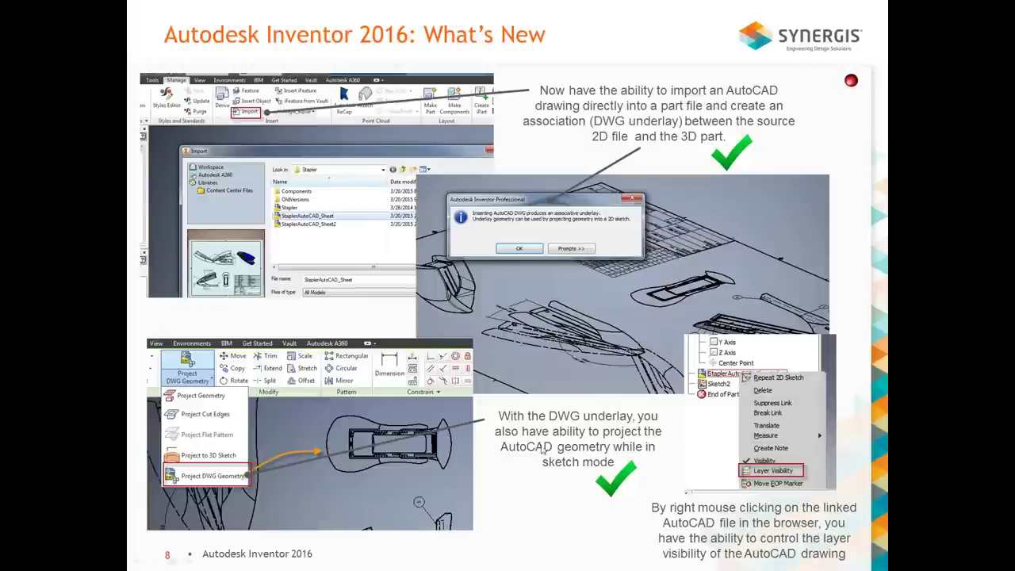
left_click(511, 480)
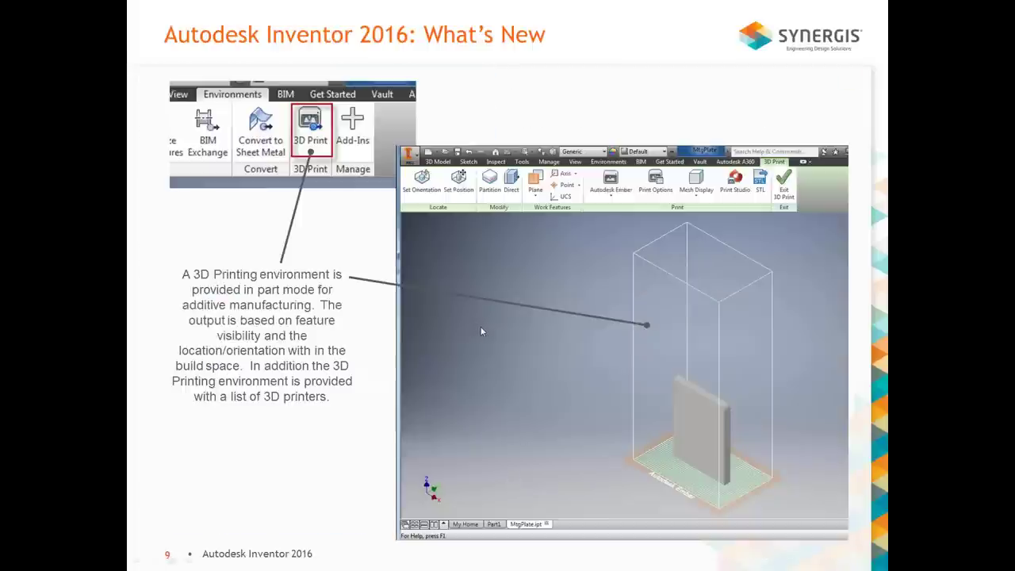
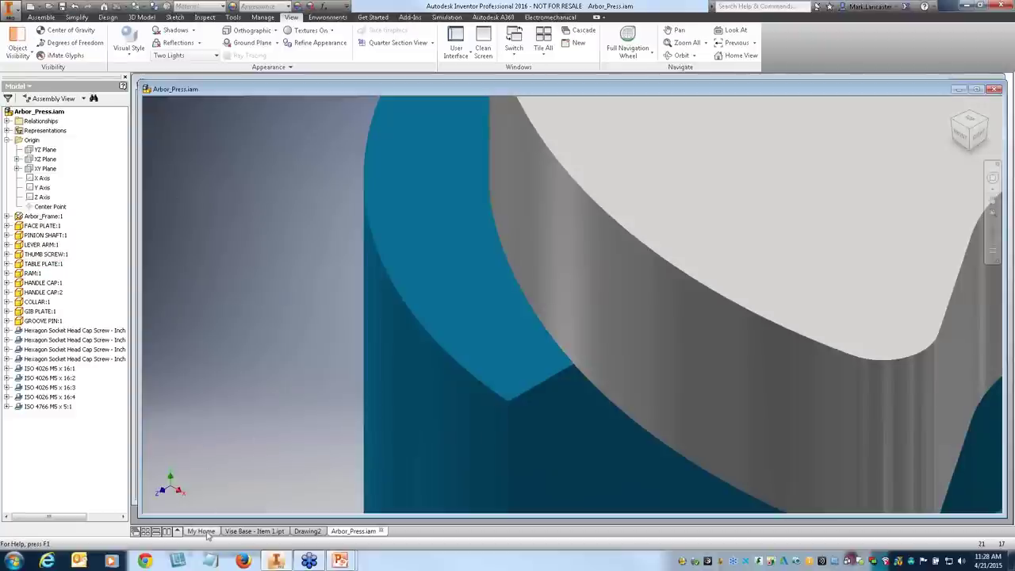
Create a new drawing and start a base view of Arbor_Press.iam on its sheet
left_click(201, 531)
left_click(278, 222)
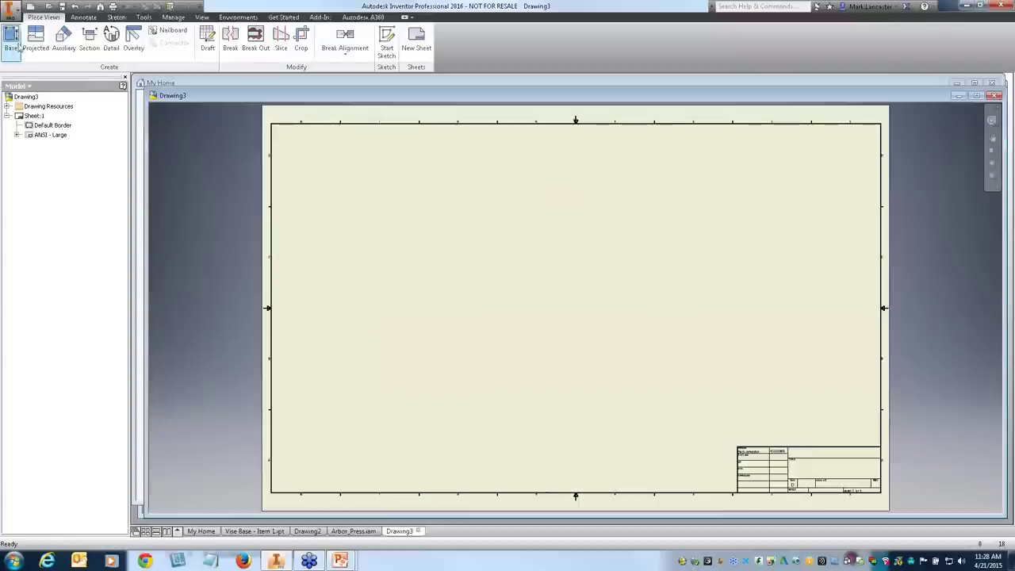
left_click(13, 41)
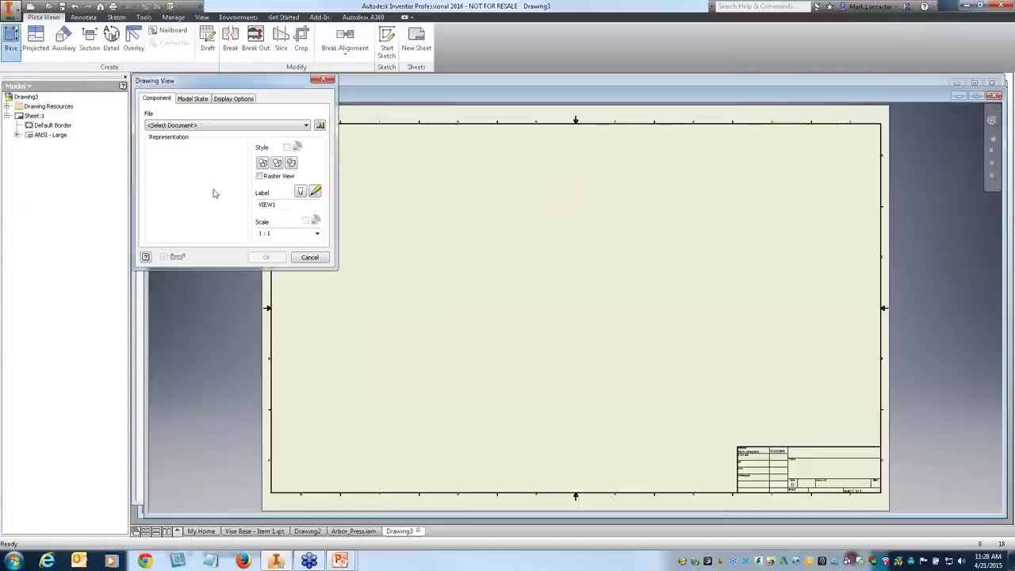
left_click(306, 126)
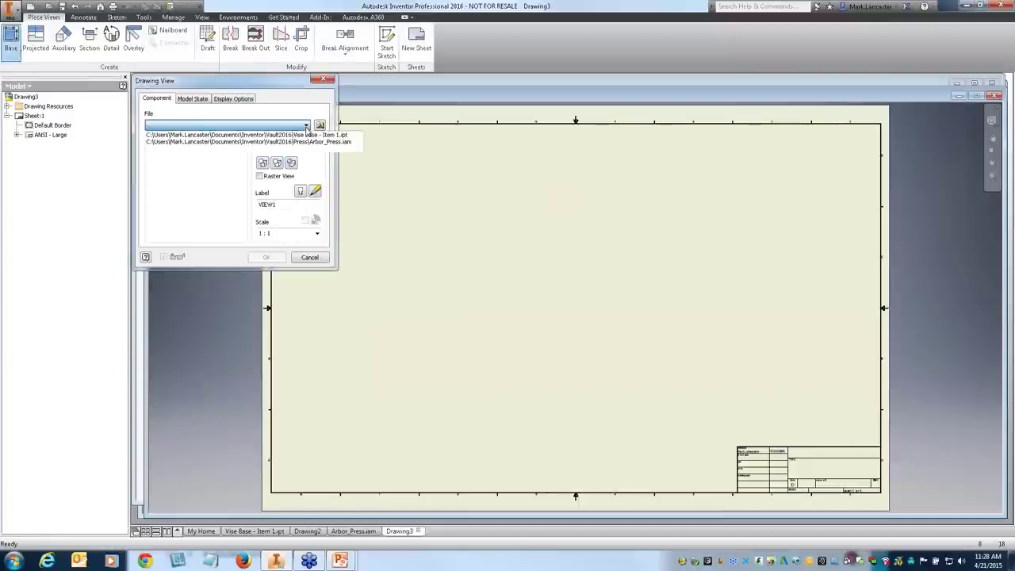
left_click(286, 141)
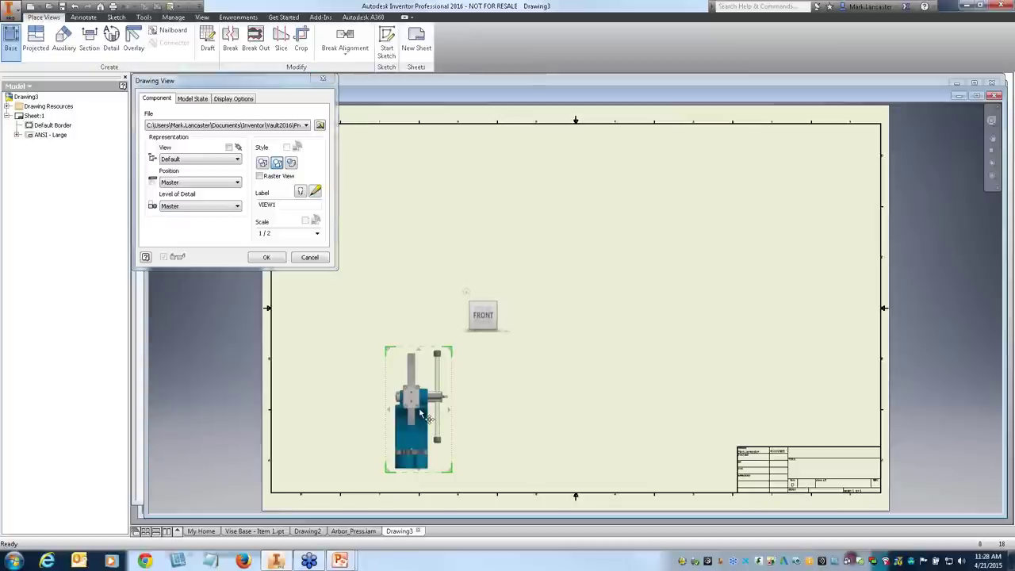
Move the base view preview slightly up the sheet and turn it to the Right orientation
left_click_drag(421, 412, 406, 369)
left_click(406, 370)
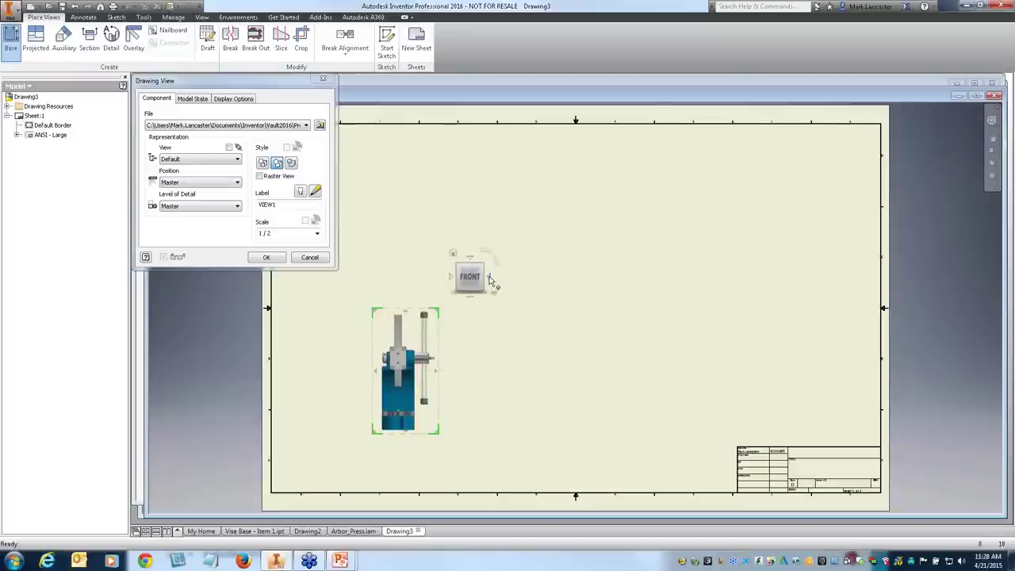
left_click(489, 279)
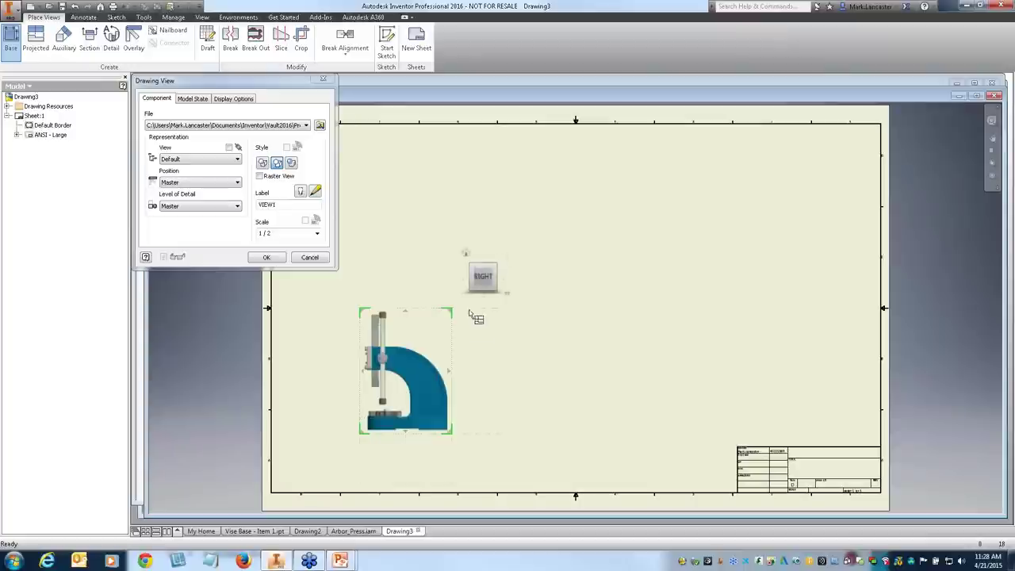
left_click(483, 255)
left_click(483, 297)
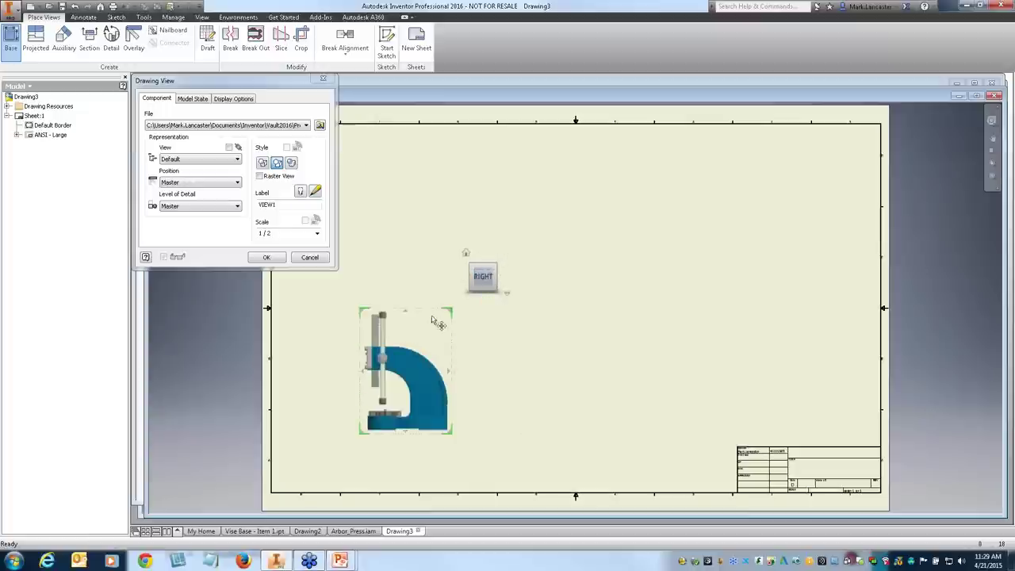
Add projected views above and to the right of the base view, and move the side view closer to it
mouse_move(405, 314)
left_click(406, 314)
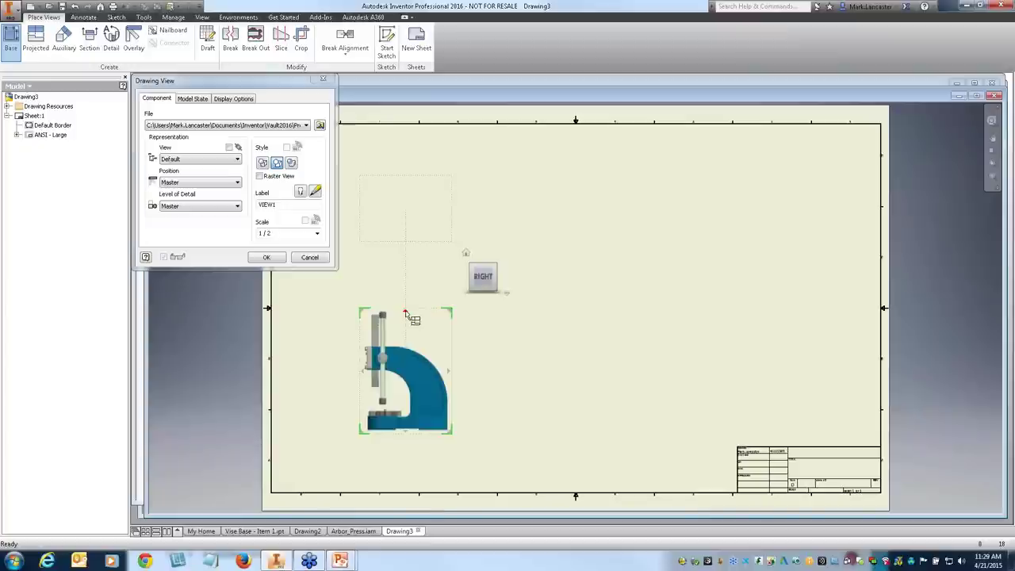
left_click(448, 370)
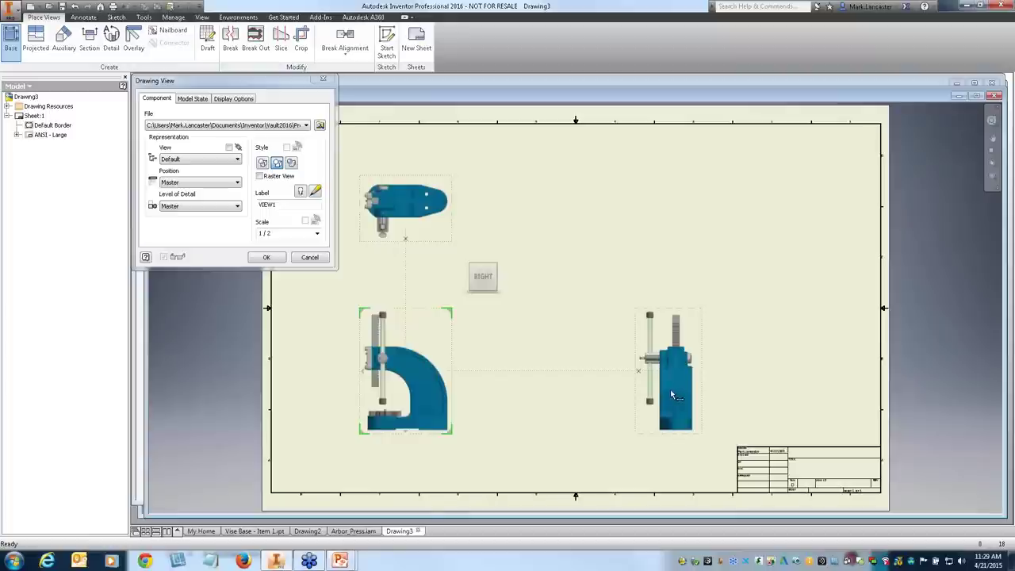
left_click_drag(670, 389, 611, 389)
left_click(610, 389)
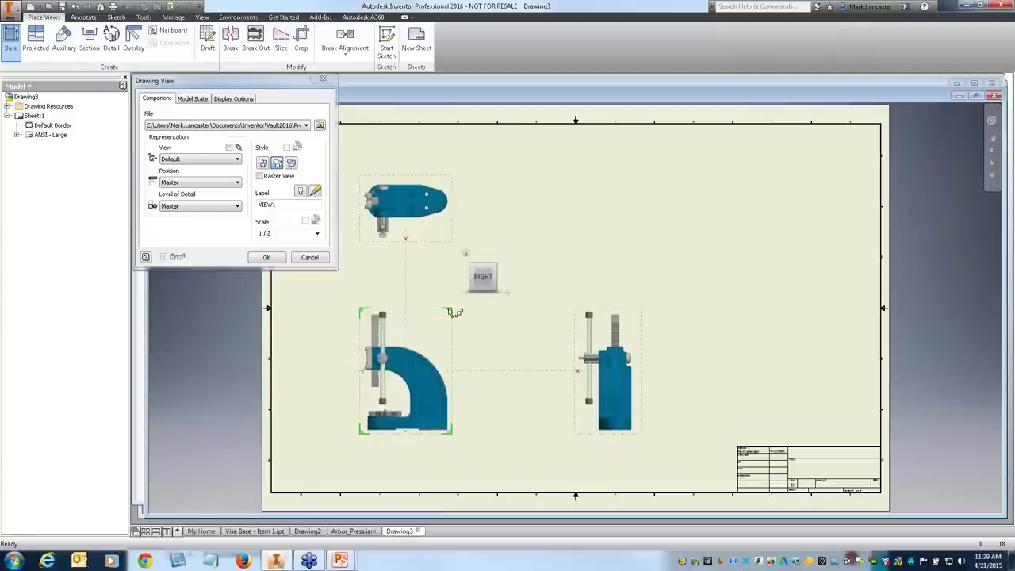
Try to rescale the base view with its upper-right corner marker
scroll(456, 307, "up", 2)
scroll(456, 314, "up", 2)
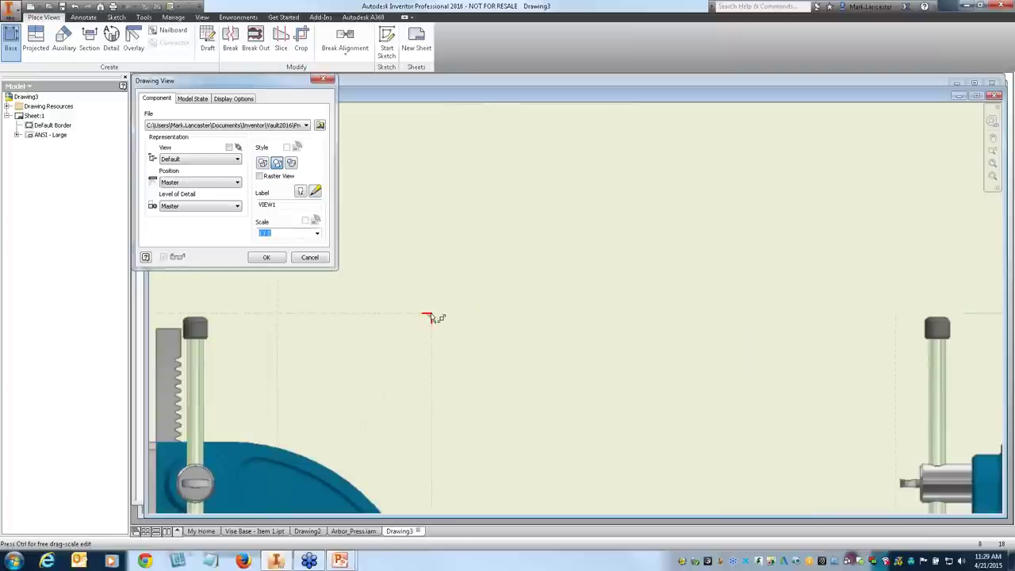
mouse_move(429, 317)
left_mouse_down()
mouse_move(380, 375)
mouse_move(425, 318)
left_mouse_up()
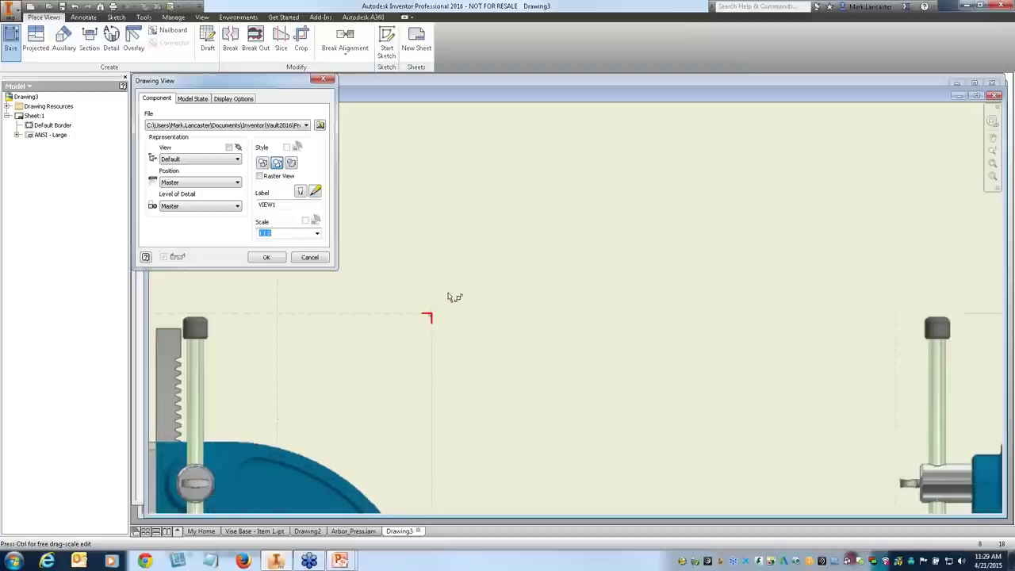
mouse_move(448, 296)
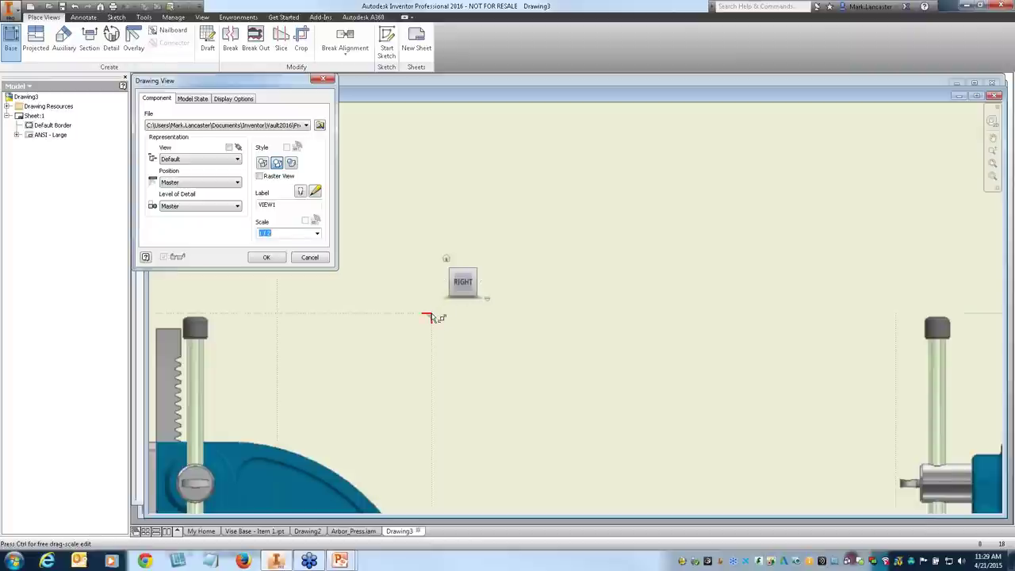
mouse_move(432, 318)
left_mouse_down()
mouse_move(389, 414)
mouse_move(405, 349)
mouse_move(381, 391)
mouse_move(394, 363)
mouse_move(385, 373)
mouse_move(383, 385)
mouse_move(425, 334)
left_mouse_up()
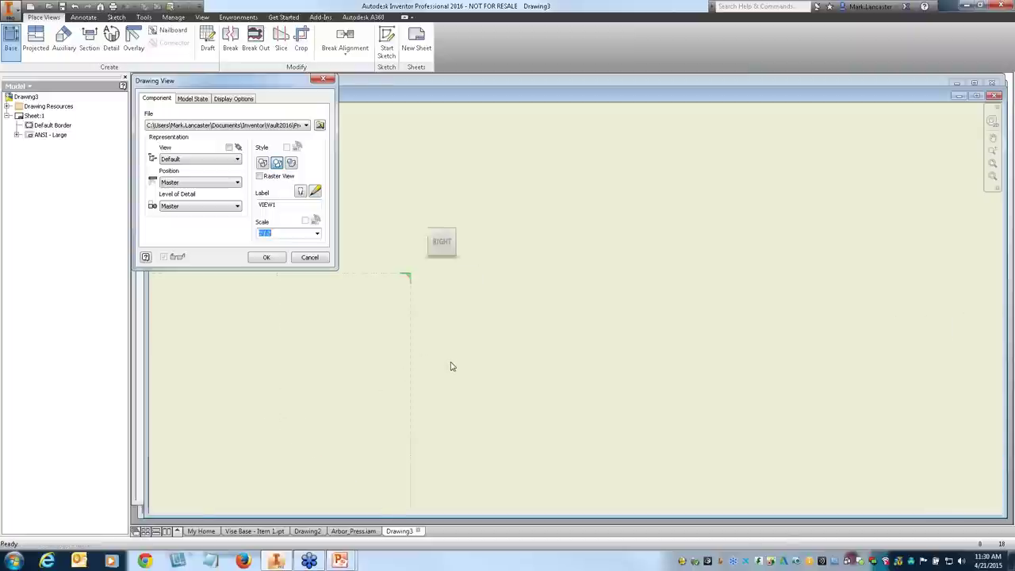
Replace the side projected view with an isometric one and turn the base view to Front, leaving the command without placing any view
scroll(450, 365, "down", 5)
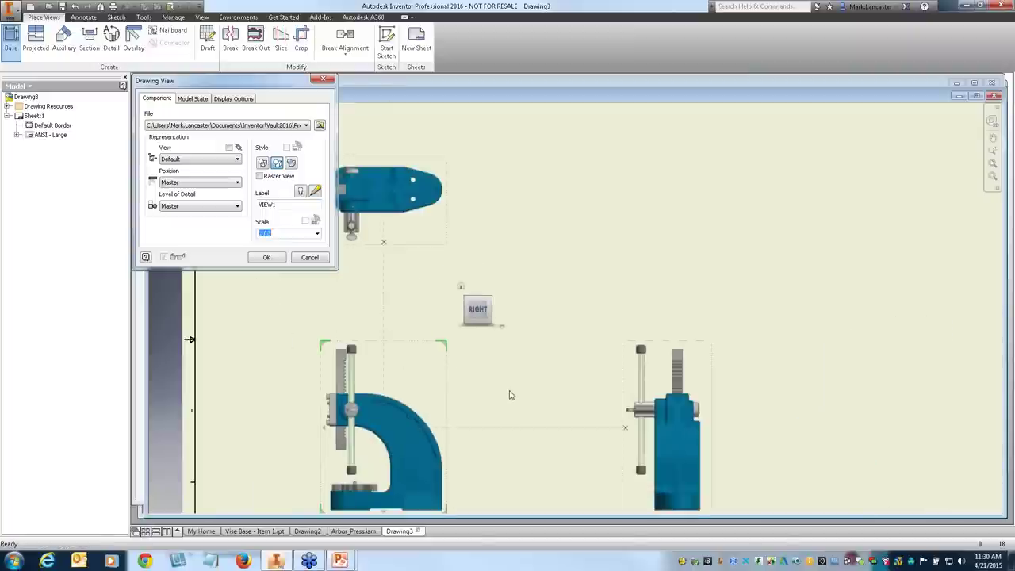
middle_click_drag(510, 394, 522, 357)
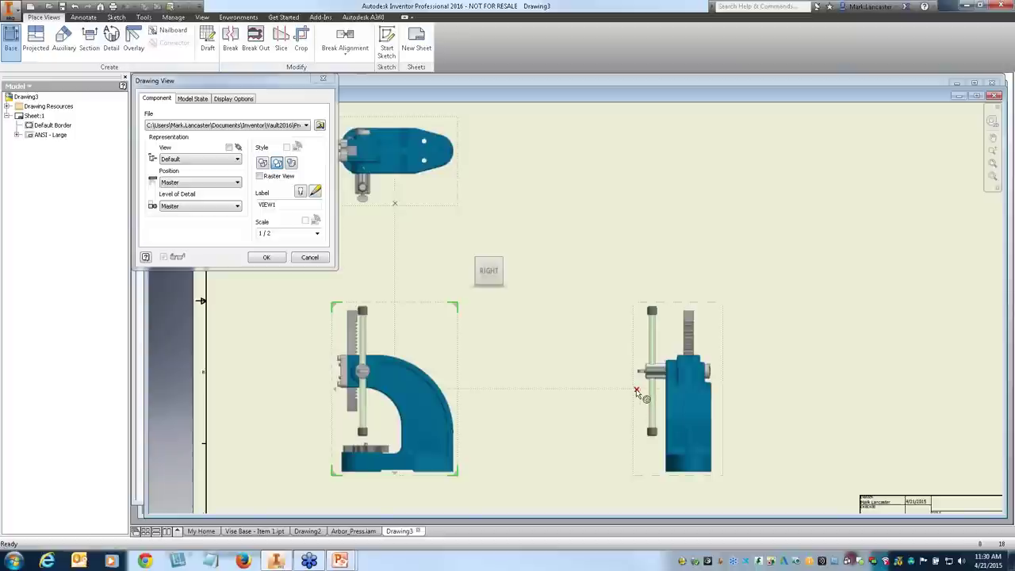
key("ctrl+z")
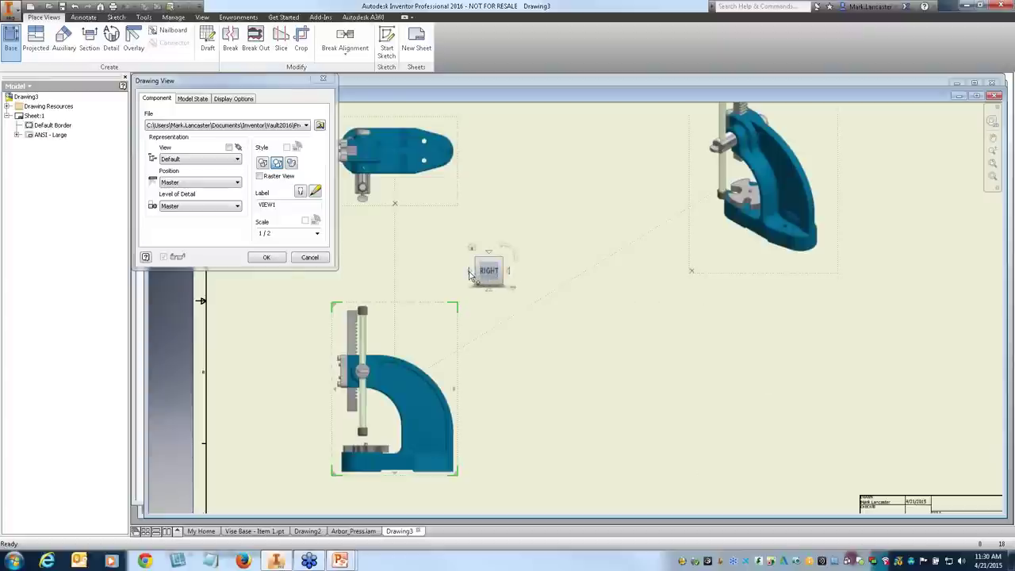
left_click(470, 274)
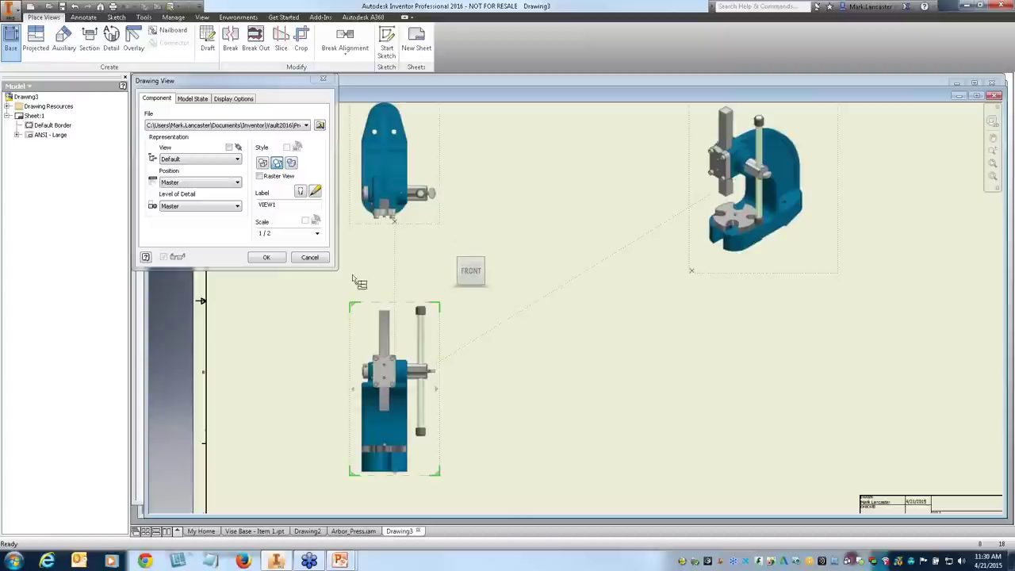
key("Escape")
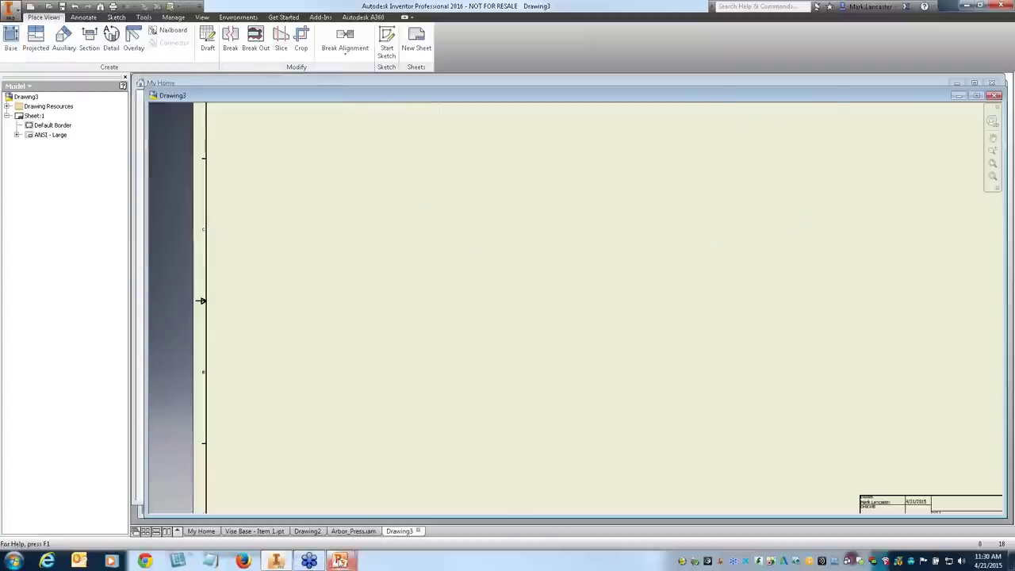
Switch to the PowerPoint slide show and advance to the slide on the reorganized Drawing View dialog
left_click(339, 560)
left_click(374, 525)
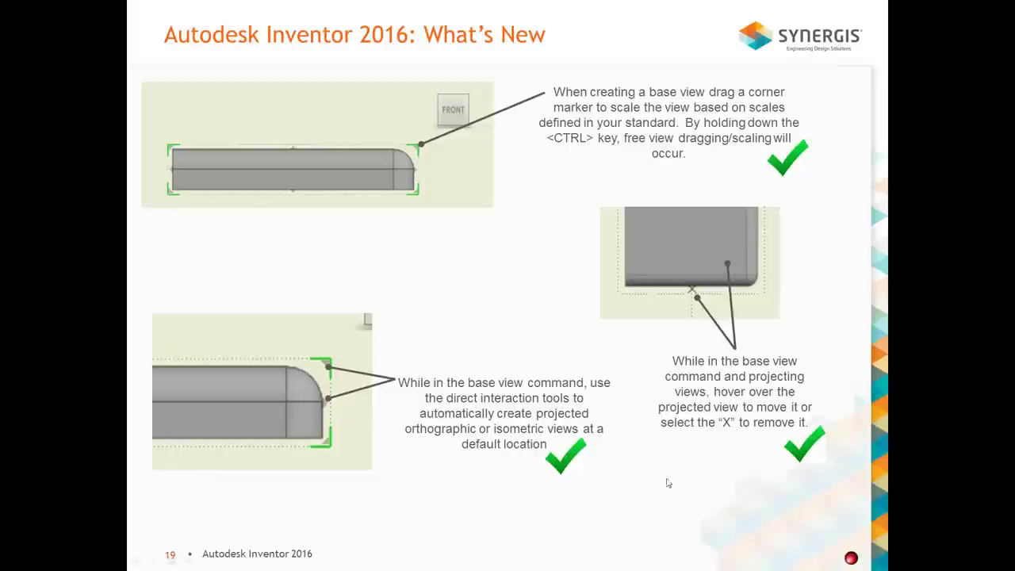
left_click(349, 271)
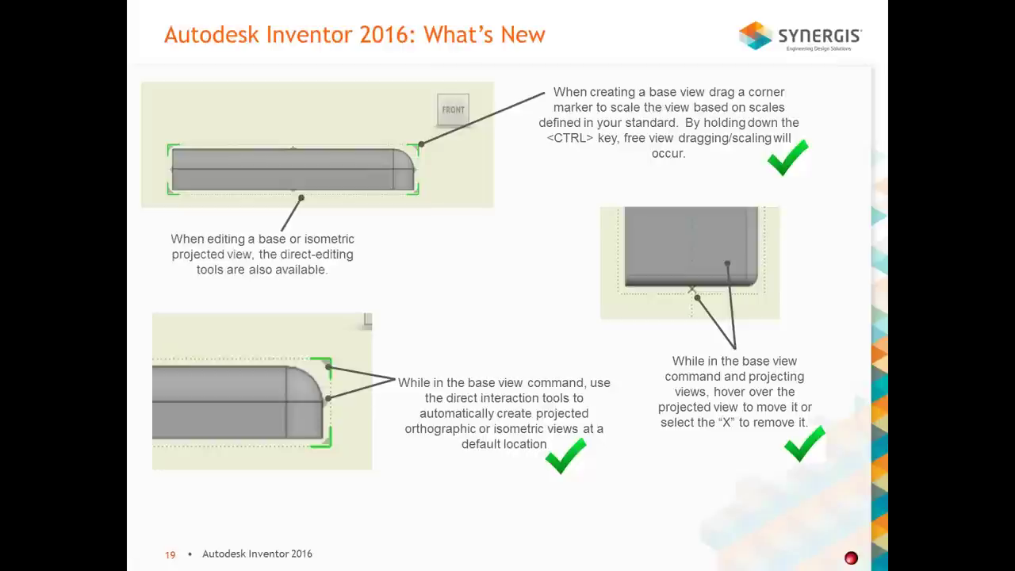
key("Right")
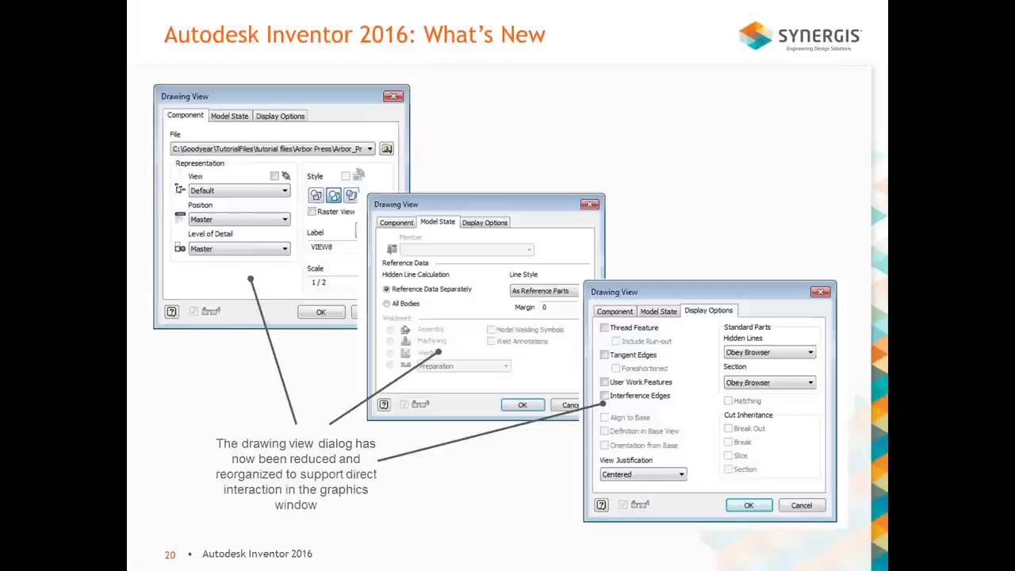